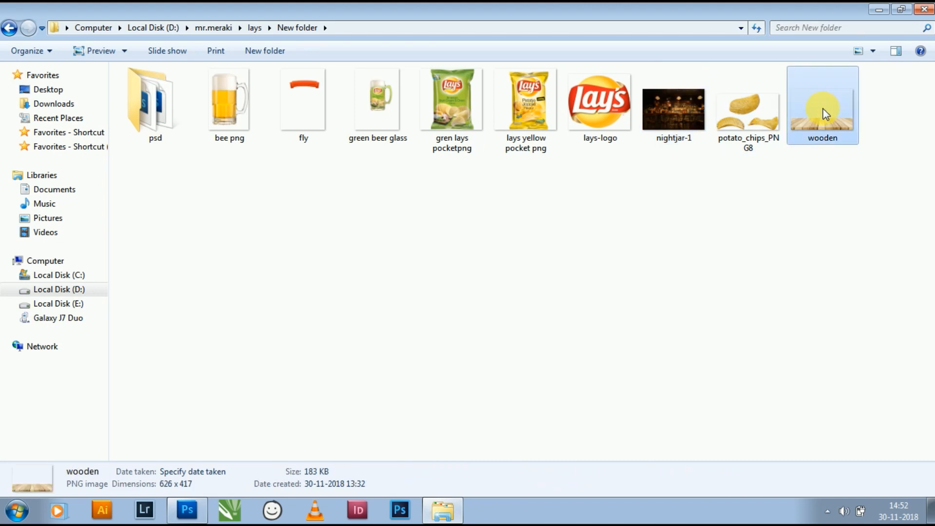
- Place the wooden image into the bar poster as a tabletop spanning the full width of its lower edge
drag(194, 511, 434, 362)
drag(316, 341, 193, 422)
drag(361, 390, 457, 191)
key(Return)
- Rasterize the wooden layer and burn the tabletop's midtones along its edges with a 250 px brush at 100% exposure
key(ctrl+plus)
key(ctrl+plus)
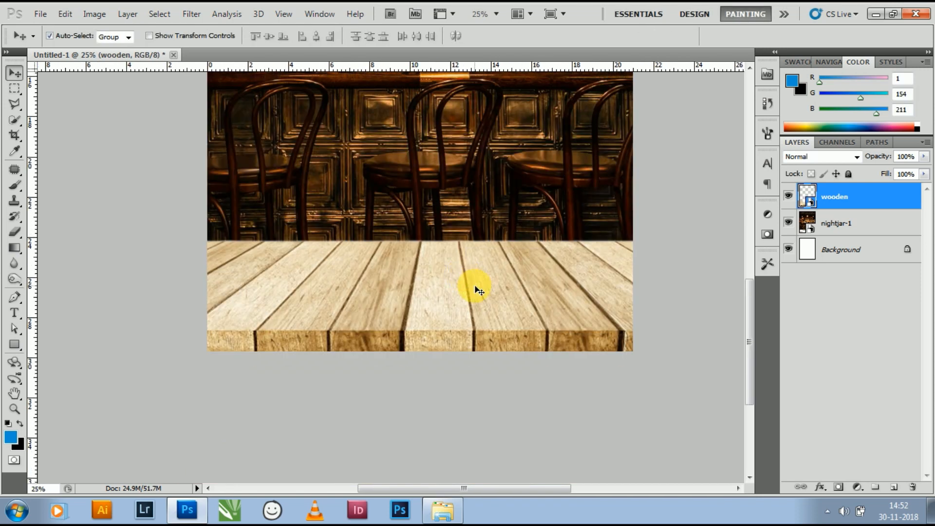
click(14, 279)
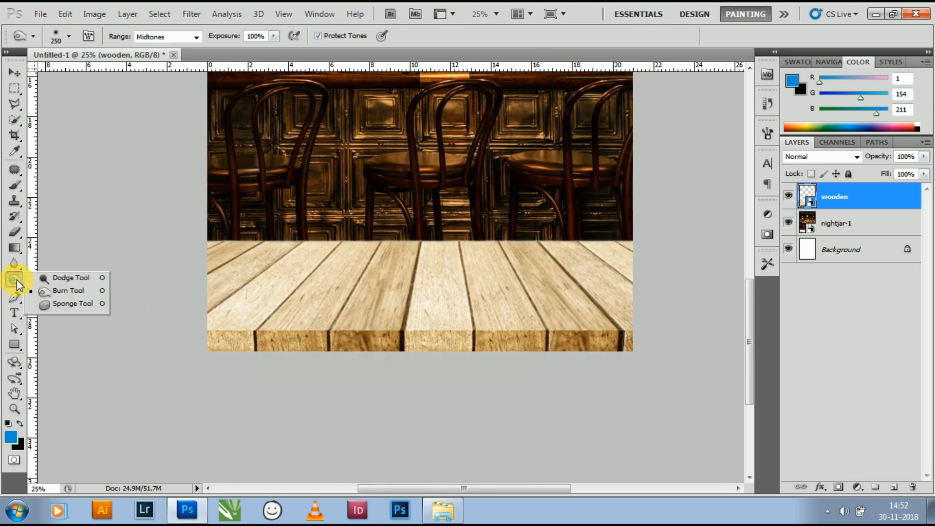
click(73, 290)
click(244, 258)
click(438, 205)
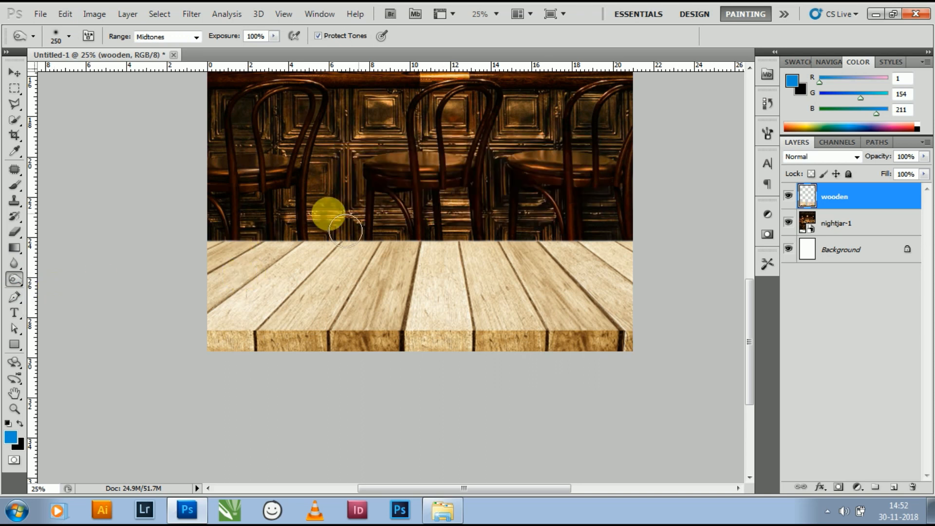
mouse_move(263, 251)
mouse_down()
mouse_move(199, 289)
mouse_move(238, 353)
mouse_move(654, 352)
mouse_up()
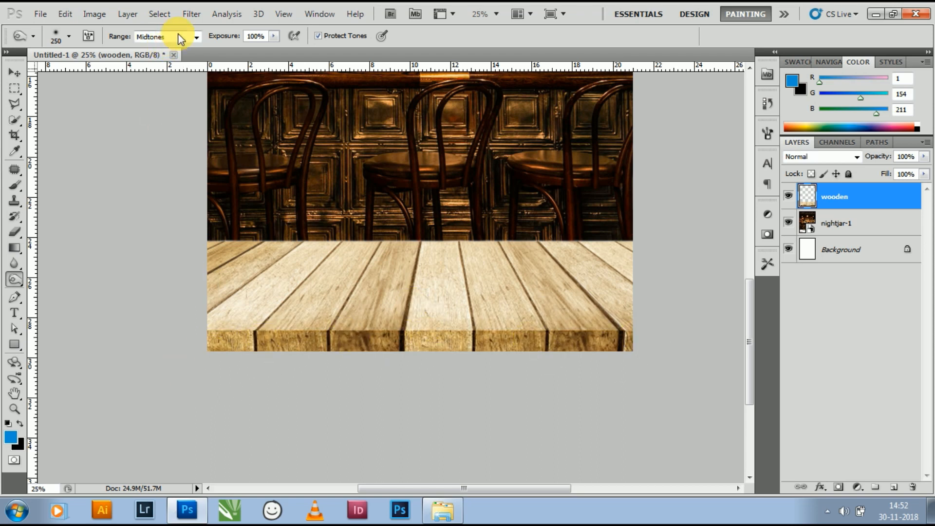
- Burn the highlights around the tabletop's edges and the shadows along its front edge with the 250 px brush
click(157, 71)
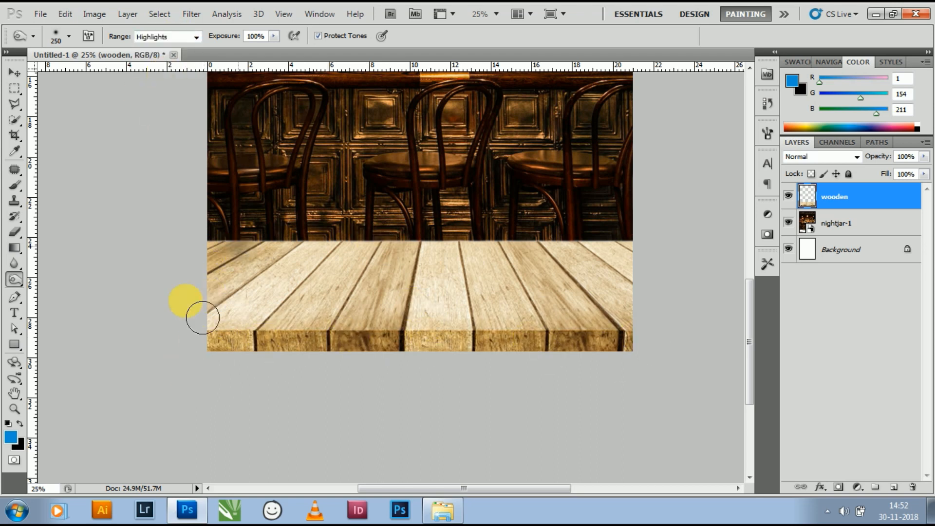
mouse_move(252, 266)
mouse_down()
mouse_move(387, 246)
mouse_move(391, 272)
mouse_move(497, 243)
mouse_move(585, 244)
mouse_move(673, 292)
mouse_move(600, 374)
mouse_move(585, 370)
mouse_move(653, 363)
mouse_move(540, 355)
mouse_move(257, 367)
mouse_move(309, 380)
mouse_move(641, 349)
mouse_move(528, 365)
mouse_move(349, 350)
mouse_move(265, 363)
mouse_move(215, 291)
mouse_move(235, 264)
mouse_move(223, 338)
mouse_move(388, 384)
mouse_move(597, 408)
mouse_move(662, 302)
mouse_move(643, 220)
mouse_move(687, 262)
mouse_move(493, 240)
mouse_move(242, 240)
mouse_move(174, 262)
mouse_move(246, 370)
mouse_move(285, 358)
mouse_move(373, 354)
mouse_move(673, 354)
mouse_move(632, 362)
mouse_move(182, 337)
mouse_move(484, 357)
mouse_move(609, 329)
mouse_move(679, 334)
mouse_move(622, 361)
mouse_move(404, 368)
mouse_move(197, 344)
mouse_move(537, 366)
mouse_move(646, 343)
mouse_move(359, 224)
mouse_up()
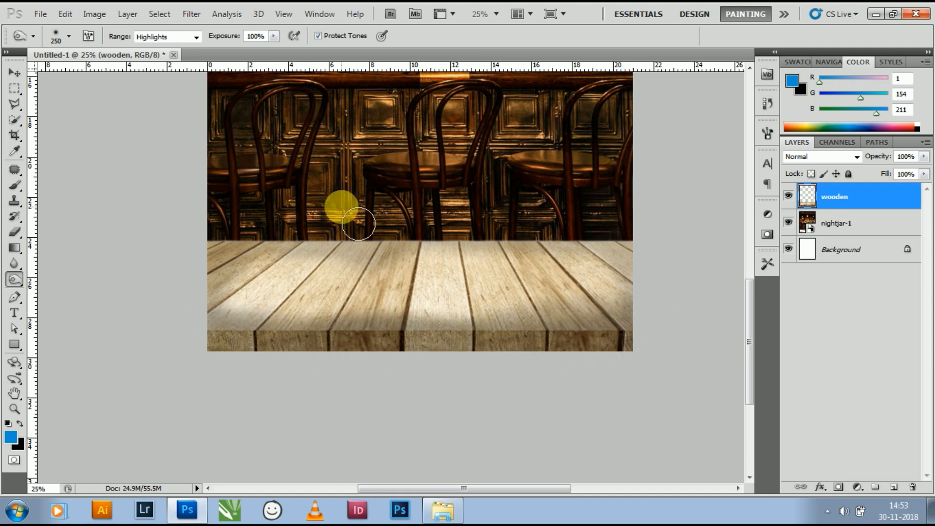
click(192, 36)
click(175, 48)
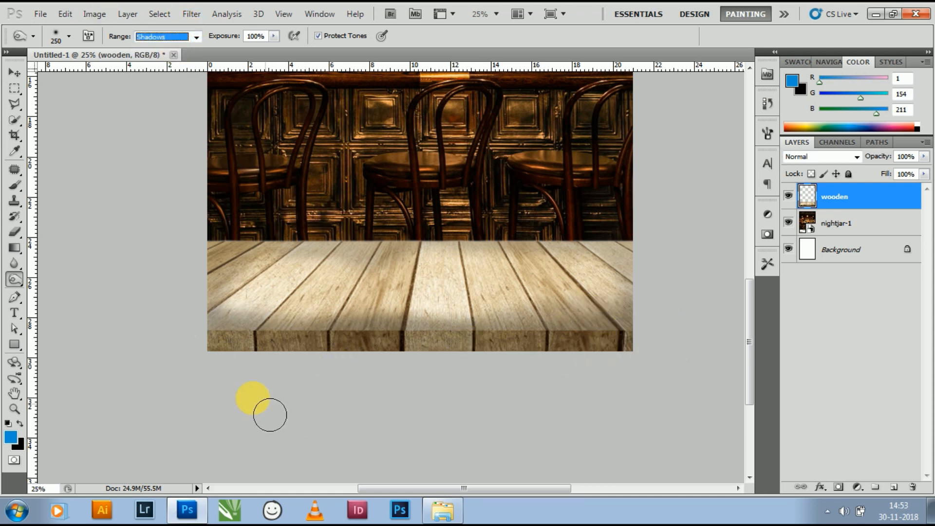
mouse_move(262, 376)
mouse_down()
mouse_move(595, 370)
mouse_move(115, 355)
mouse_move(101, 296)
mouse_move(182, 342)
mouse_move(554, 257)
mouse_move(720, 314)
mouse_move(651, 338)
mouse_move(724, 371)
mouse_up()
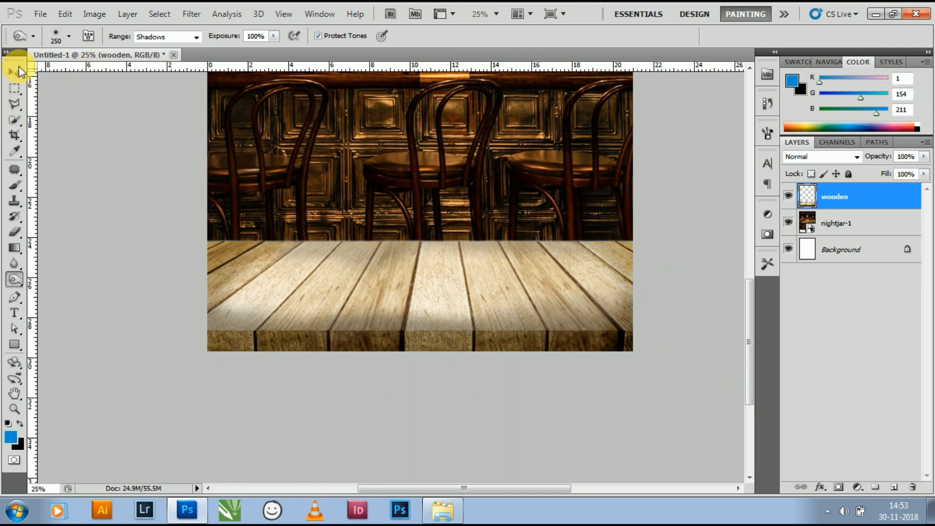
- Burn the tabletop's midtones again along the sides and front edge with the brush enlarged to 400 px
click(188, 36)
click(172, 62)
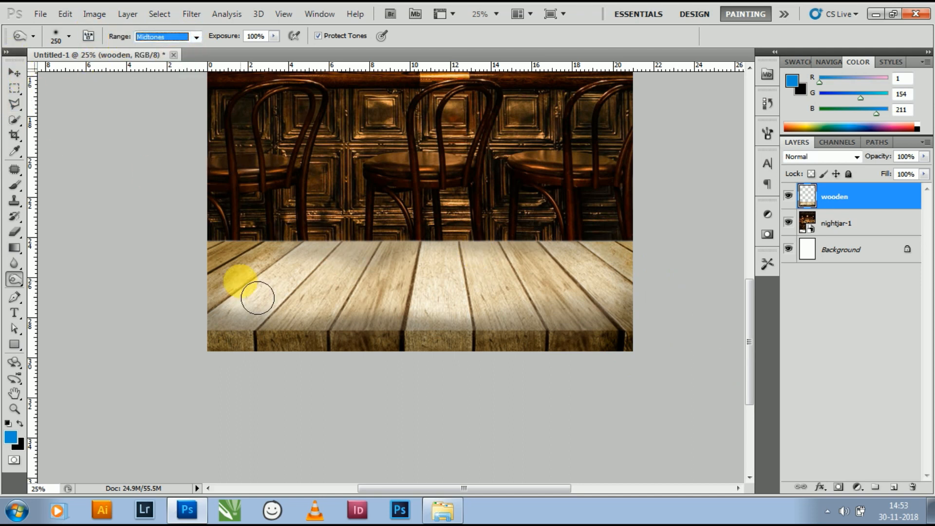
mouse_move(256, 279)
mouse_down()
mouse_move(282, 274)
mouse_move(273, 271)
mouse_up()
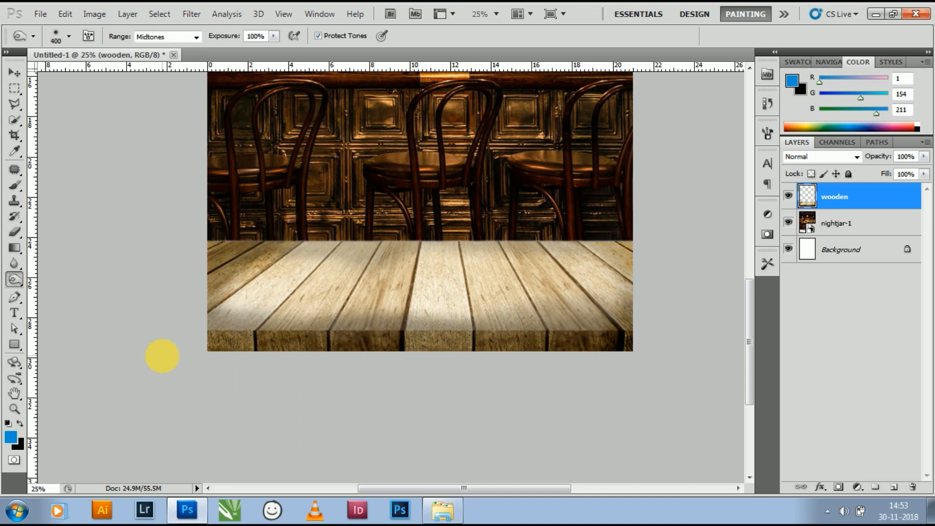
mouse_move(673, 252)
mouse_down()
mouse_move(683, 365)
mouse_move(648, 344)
mouse_move(605, 378)
mouse_move(431, 397)
mouse_up()
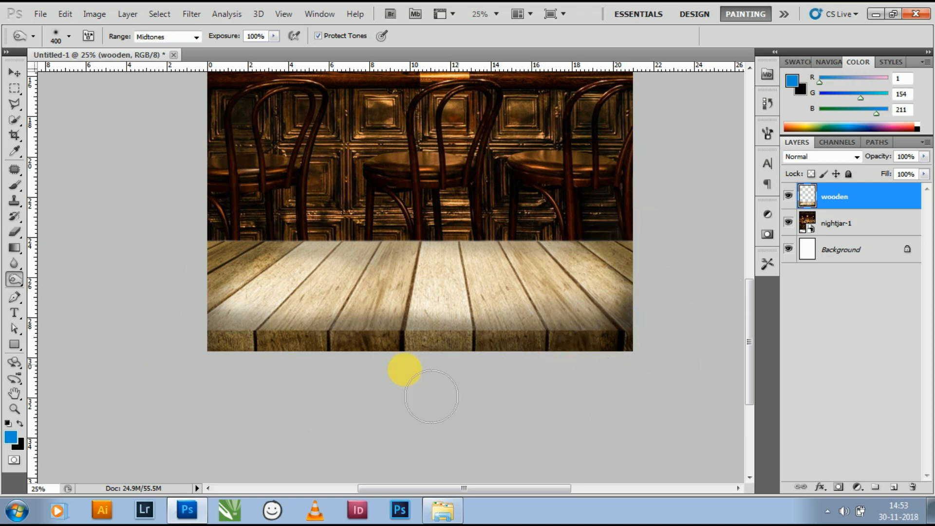
mouse_move(277, 397)
mouse_down()
mouse_move(591, 380)
mouse_move(271, 230)
mouse_move(342, 260)
mouse_move(647, 255)
mouse_move(340, 184)
mouse_up()
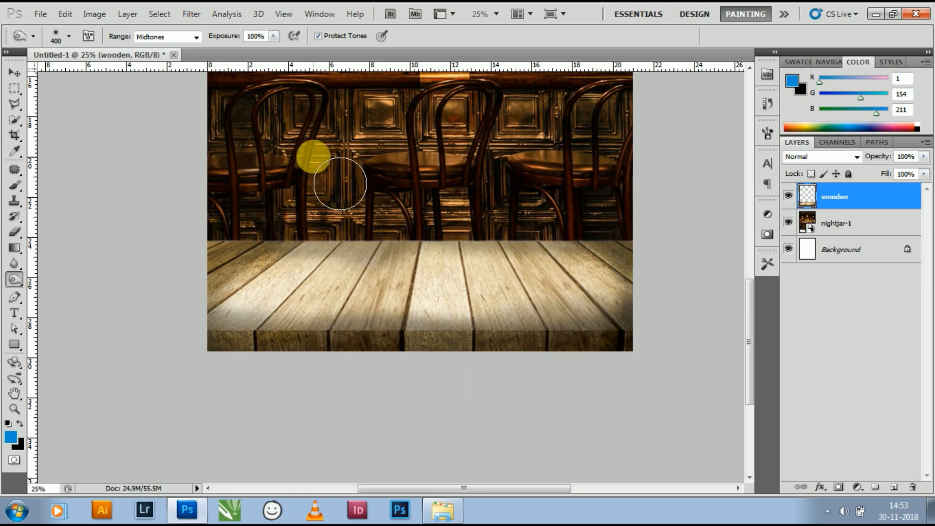
click(15, 72)
click(184, 222)
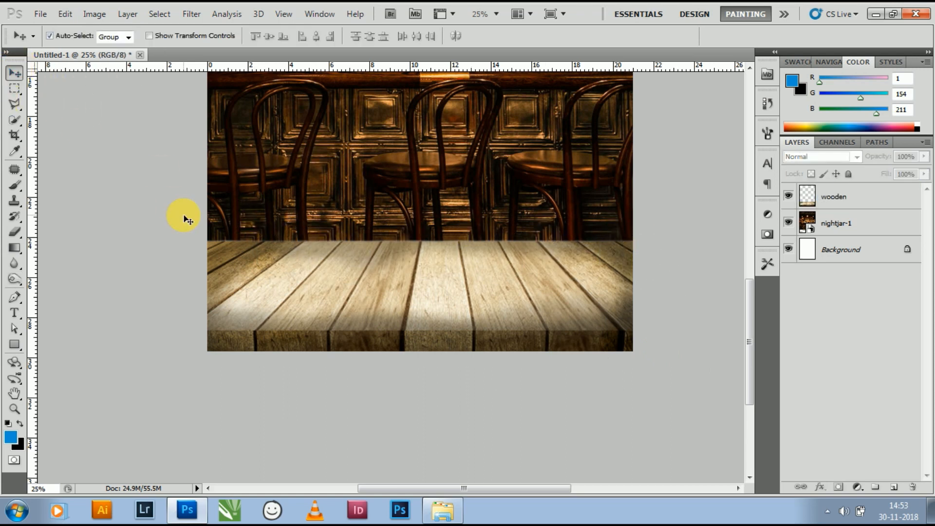
key(ctrl+minus)
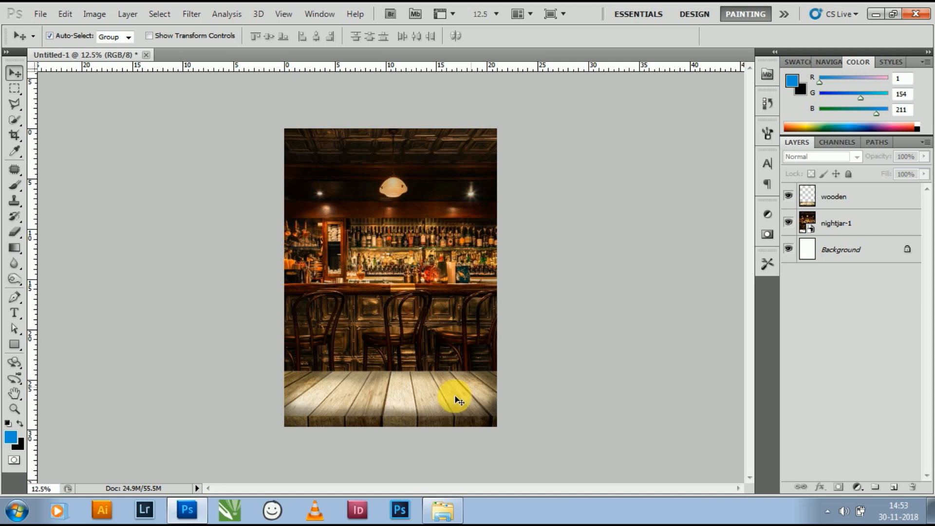
- Create a new blank document with a white background for the mug artwork
click(38, 17)
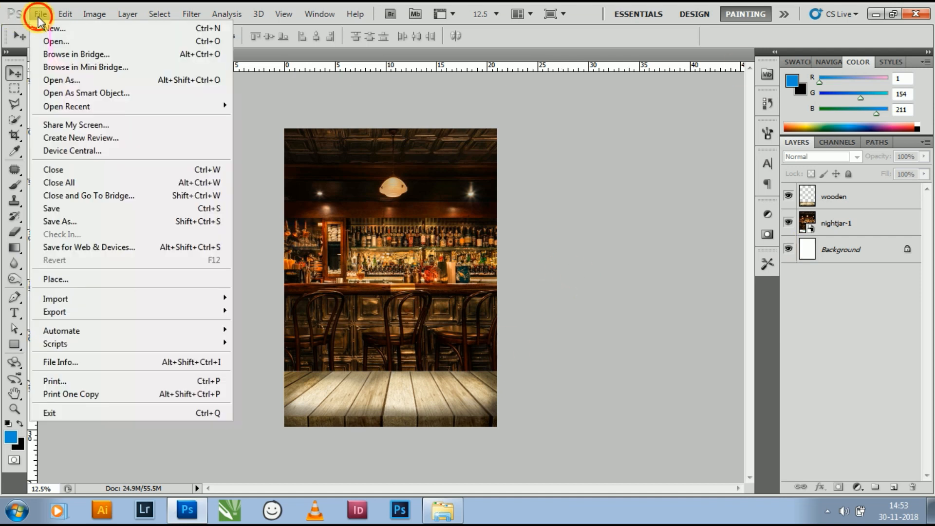
click(57, 28)
click(602, 125)
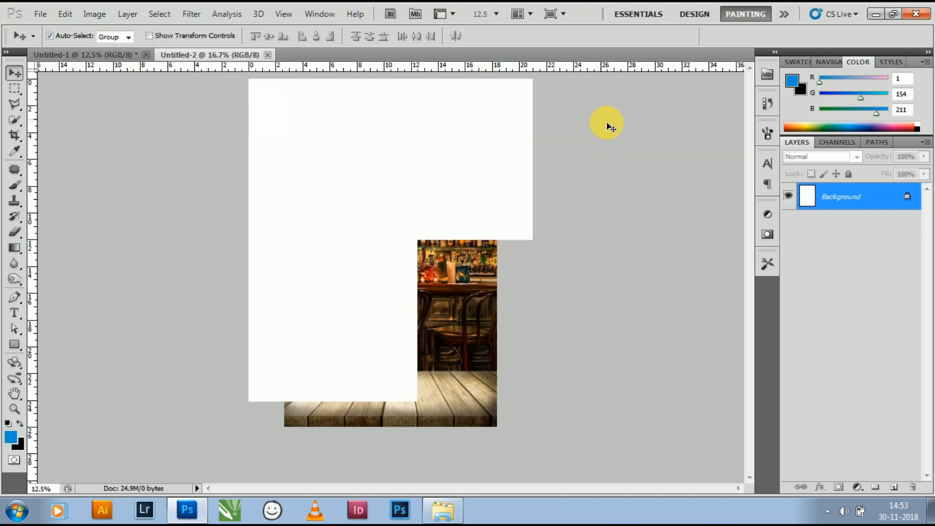
- Place the bee png beer mug image in the centre of the new document
click(444, 509)
click(211, 89)
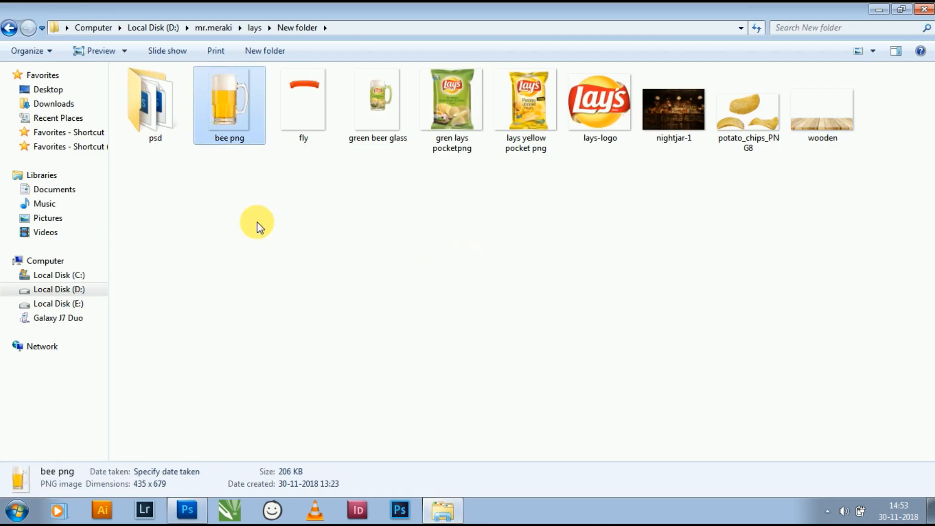
drag(187, 518, 423, 300)
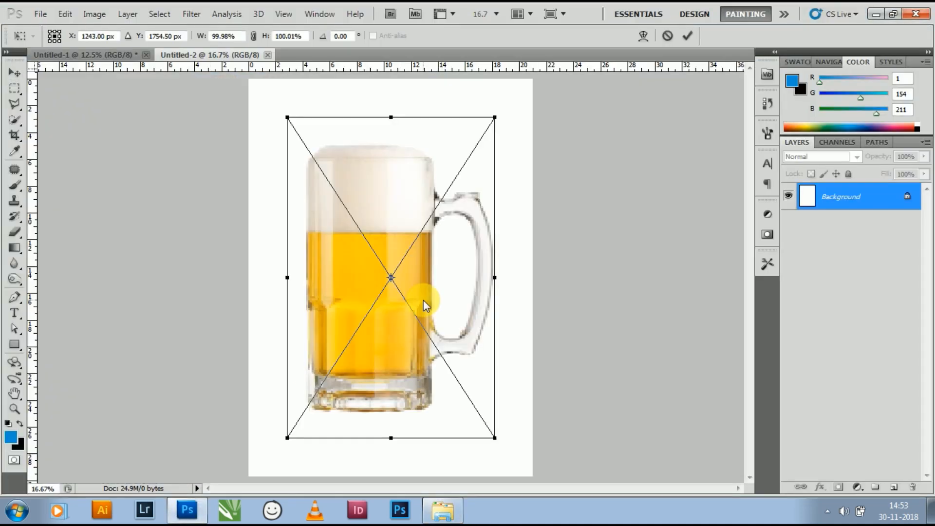
key(Return)
click(443, 510)
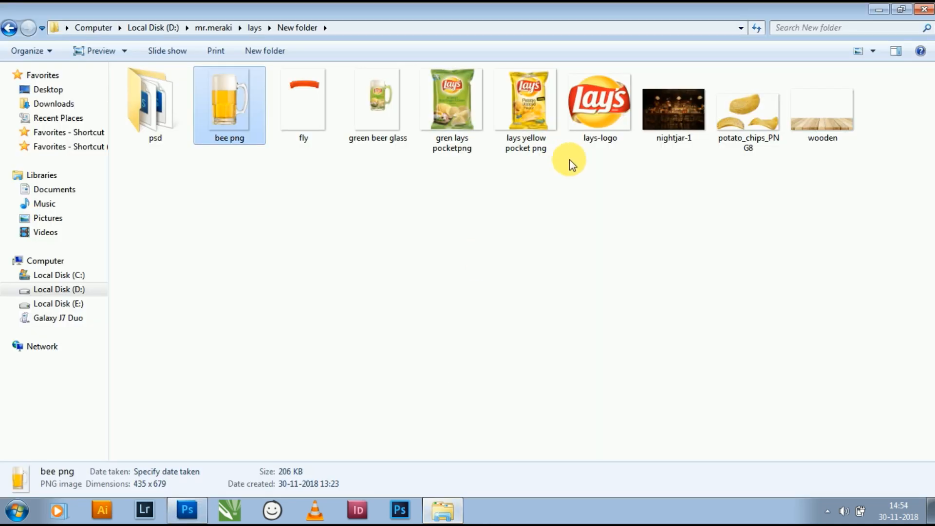
click(188, 510)
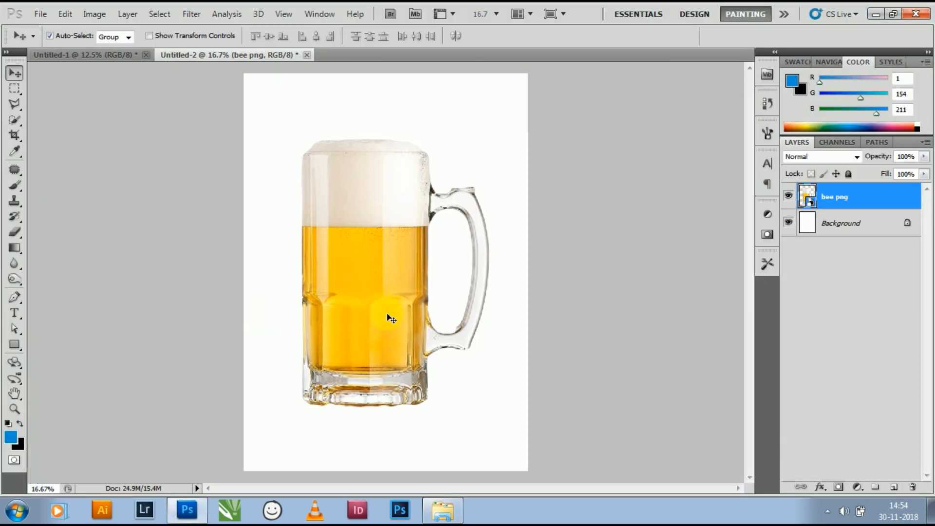
- Flip the beer mug horizontally so its handle points left
key(ctrl+t)
right_click(387, 314)
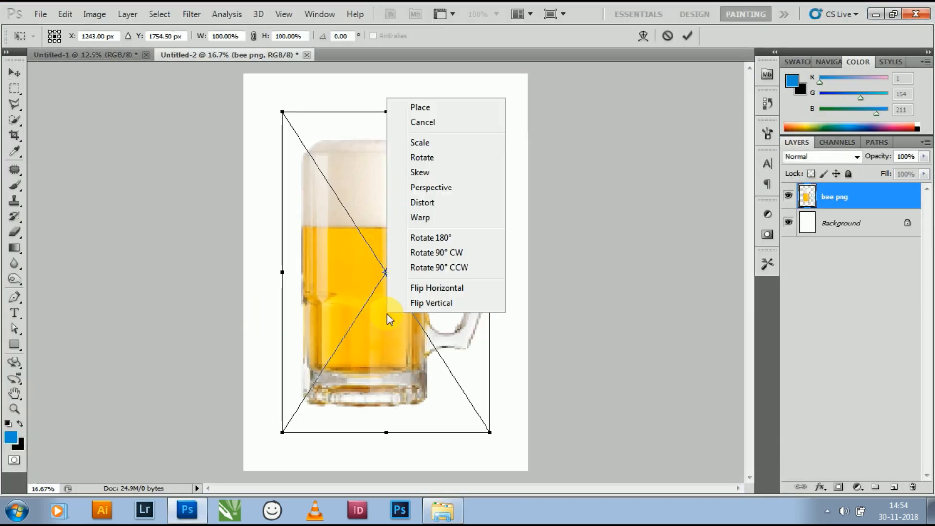
click(469, 438)
double_click(350, 309)
key(ctrl+t)
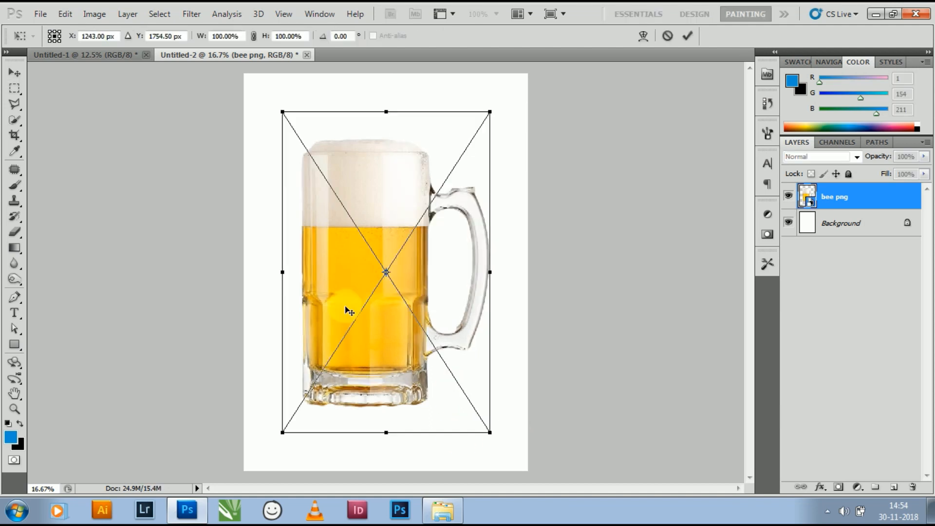
right_click(349, 305)
click(414, 284)
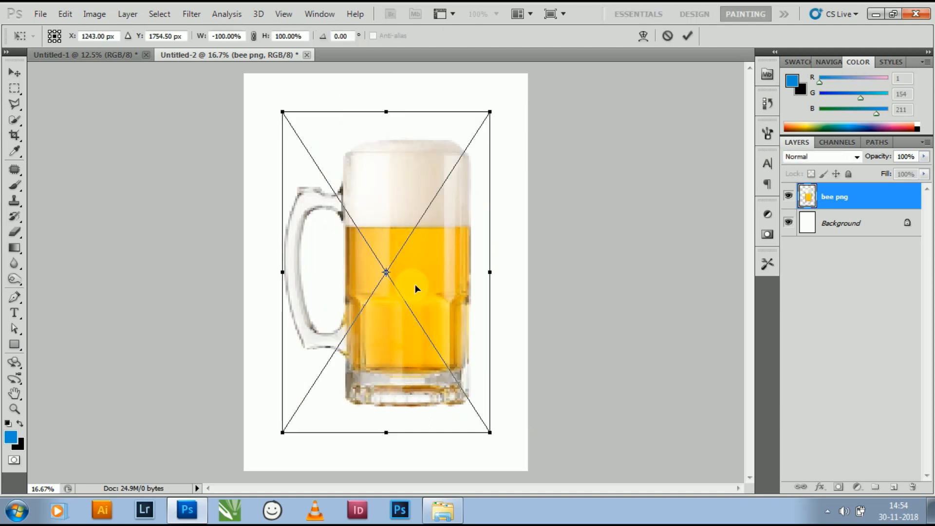
double_click(419, 302)
- Place the lays yellow pocket png image over the mug's body, scaled to about 163%
click(443, 510)
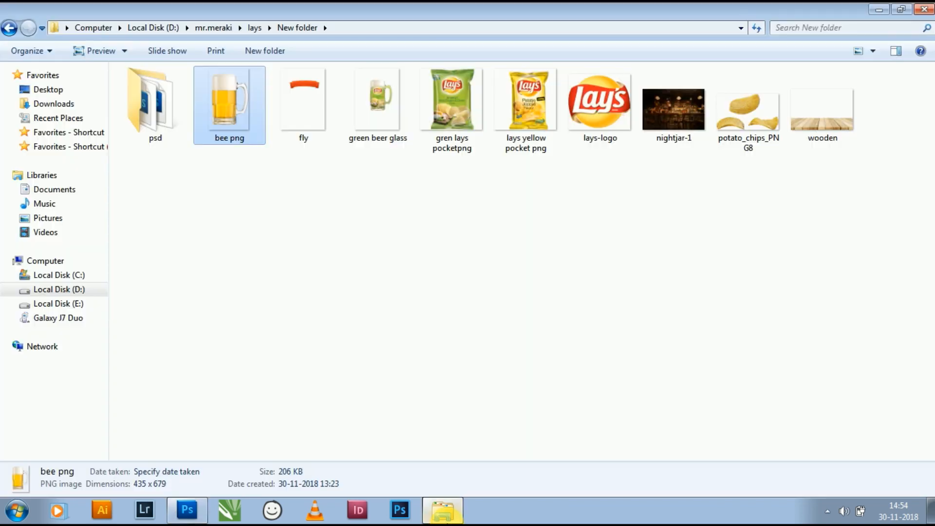
click(536, 121)
drag(433, 352, 400, 341)
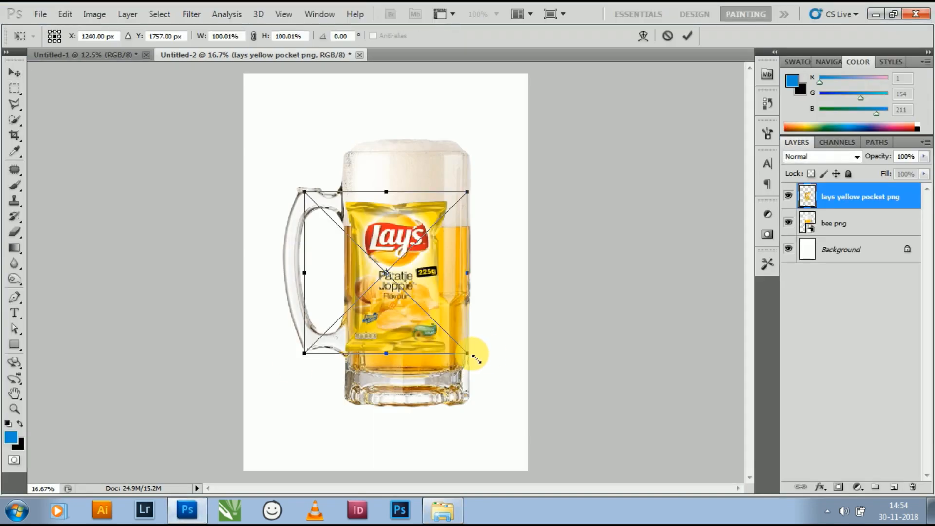
drag(477, 359, 527, 408)
drag(422, 337, 414, 334)
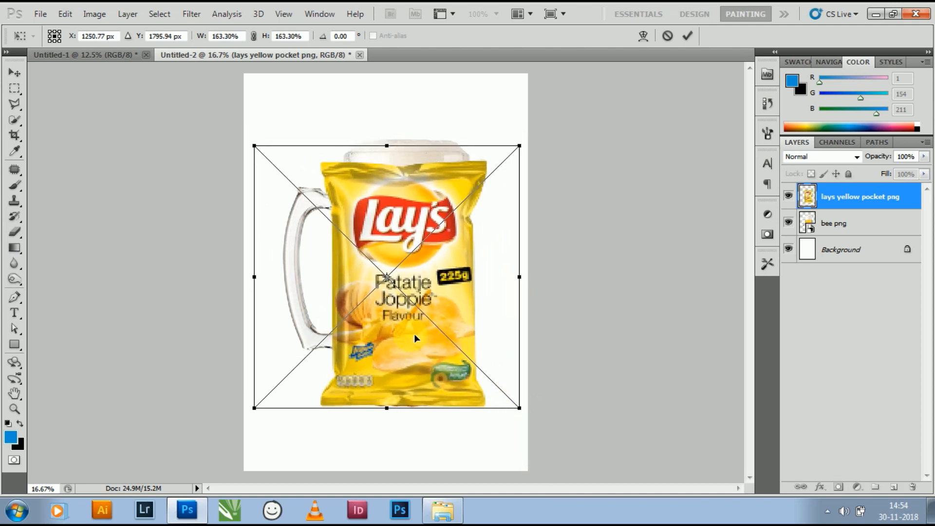
key(Return)
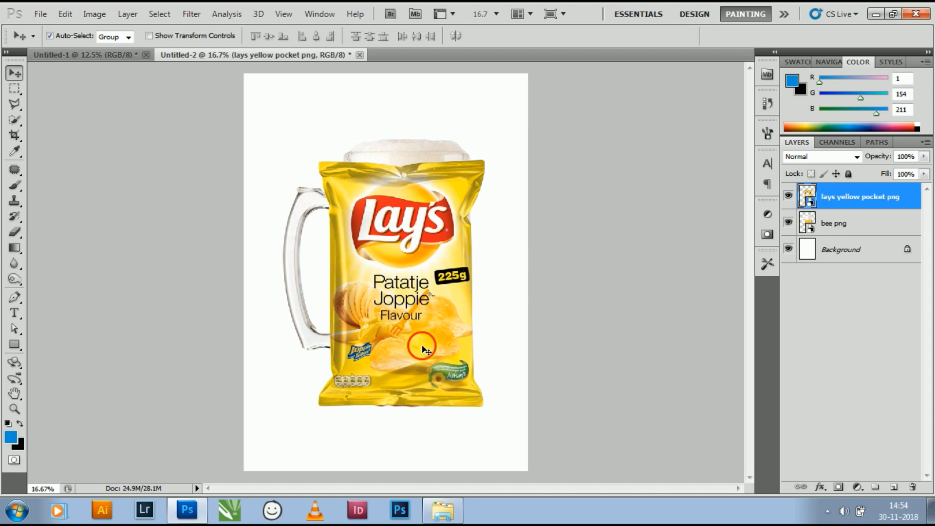
- Add a layer mask to the yellow packet and paint out its edges in black with a 500 px brush to fit the glass
click(838, 487)
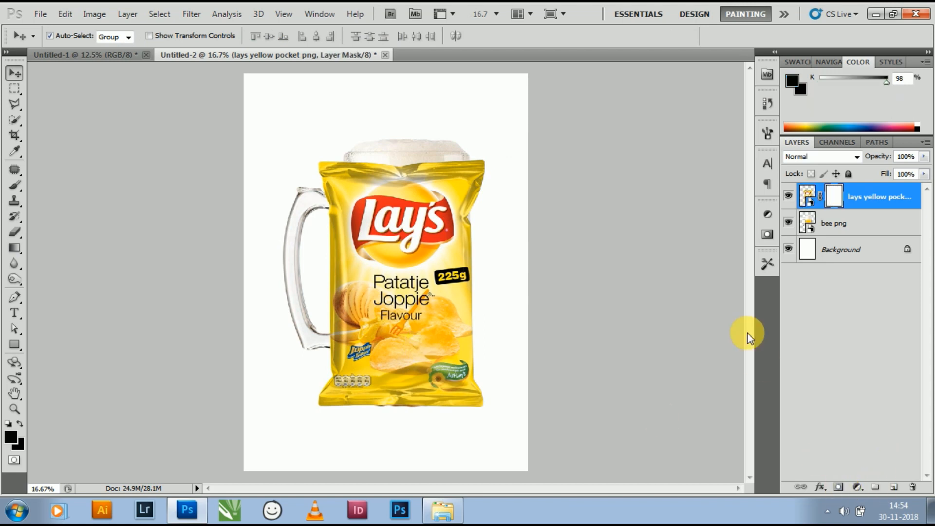
click(13, 190)
mouse_move(501, 194)
mouse_down()
mouse_move(425, 165)
mouse_move(491, 183)
mouse_move(541, 183)
mouse_move(498, 237)
mouse_move(523, 421)
mouse_move(508, 446)
mouse_move(479, 456)
mouse_move(503, 444)
mouse_move(327, 438)
mouse_move(309, 424)
mouse_move(326, 429)
mouse_move(337, 223)
mouse_move(338, 465)
mouse_move(324, 417)
mouse_move(316, 245)
mouse_move(353, 177)
mouse_move(403, 181)
mouse_move(366, 185)
mouse_move(345, 225)
mouse_move(334, 285)
mouse_move(336, 393)
mouse_move(323, 270)
mouse_move(332, 211)
mouse_move(438, 167)
mouse_move(430, 167)
mouse_move(501, 172)
mouse_move(407, 177)
mouse_move(557, 219)
mouse_move(492, 281)
mouse_move(553, 422)
mouse_move(512, 372)
mouse_move(513, 392)
mouse_move(517, 227)
mouse_move(572, 414)
mouse_move(511, 511)
mouse_move(496, 476)
mouse_move(375, 461)
mouse_move(337, 417)
mouse_move(346, 344)
mouse_move(333, 319)
mouse_move(338, 307)
mouse_move(341, 333)
mouse_move(336, 277)
mouse_move(343, 324)
mouse_move(240, 282)
mouse_up()
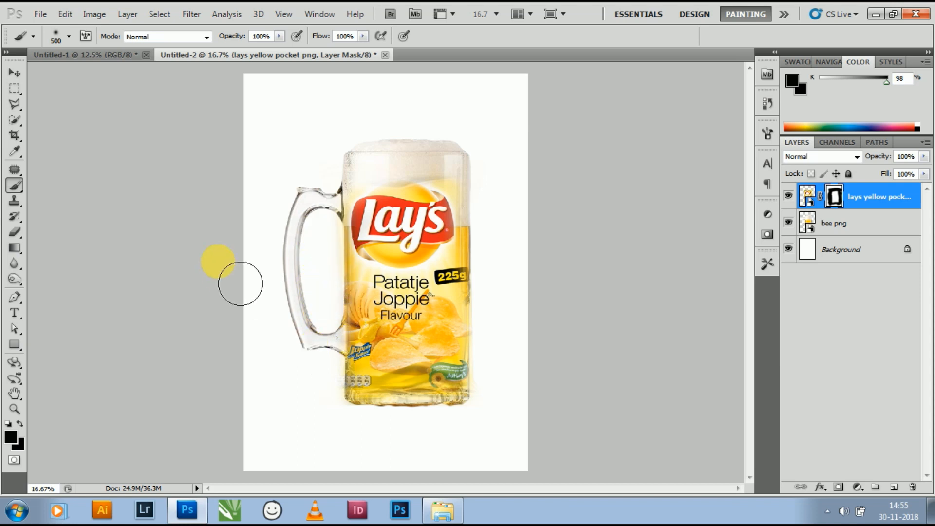
click(15, 74)
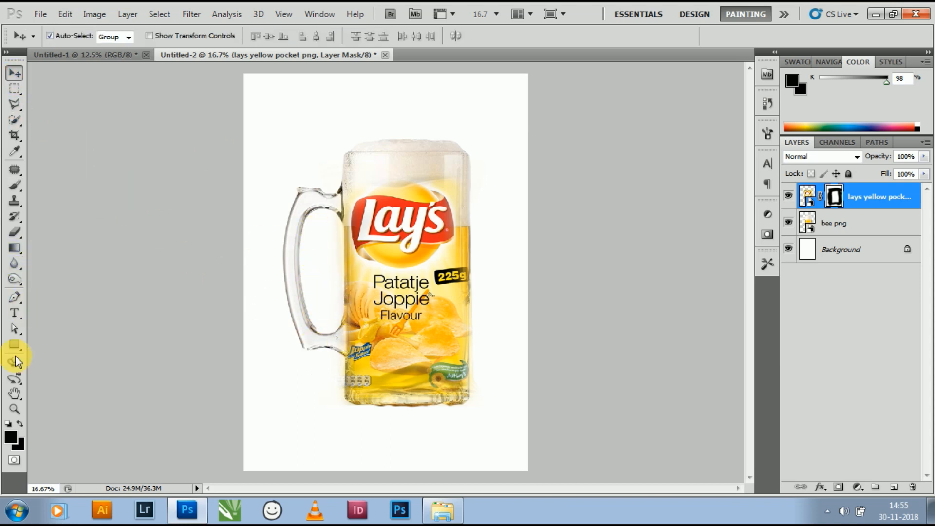
- Draw a tall rectangle shape covering the mug's handle and fill it with a yellow sampled from the packet
click(15, 347)
drag(270, 165, 346, 377)
double_click(810, 198)
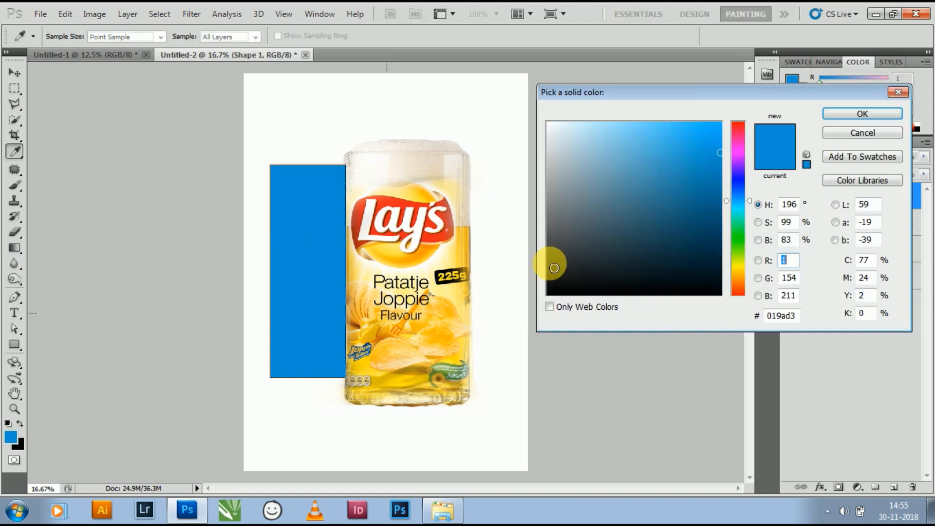
click(440, 346)
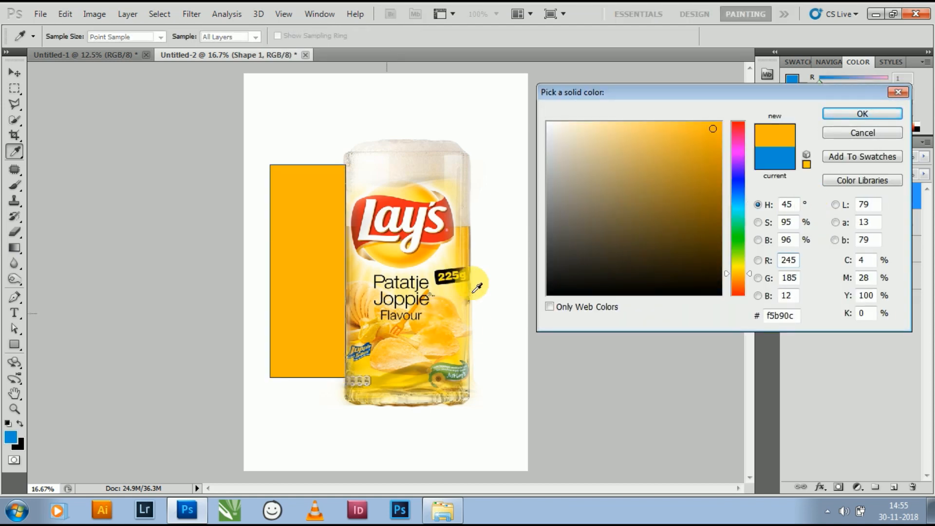
drag(442, 262, 465, 260)
click(906, 92)
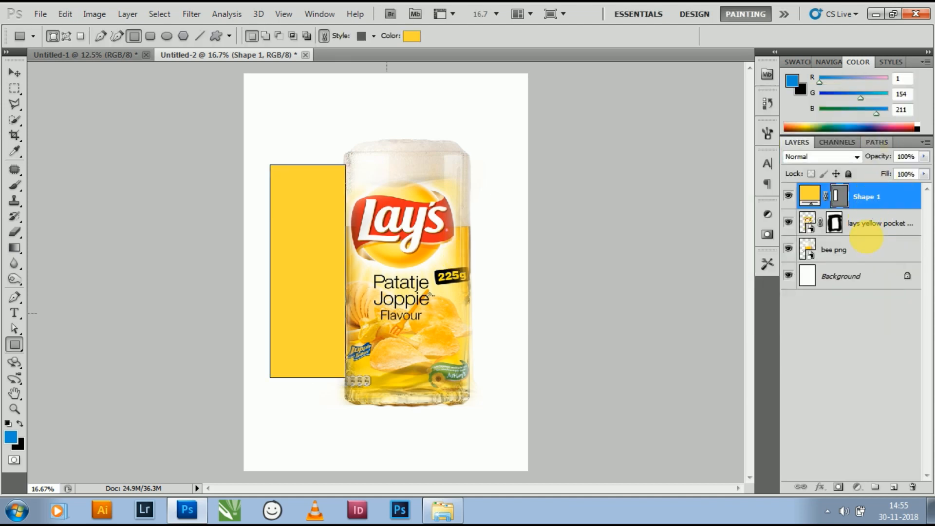
- Move the yellow rectangle layer below the packet layer and clip it to the mug layer
drag(870, 245, 869, 255)
right_click(887, 233)
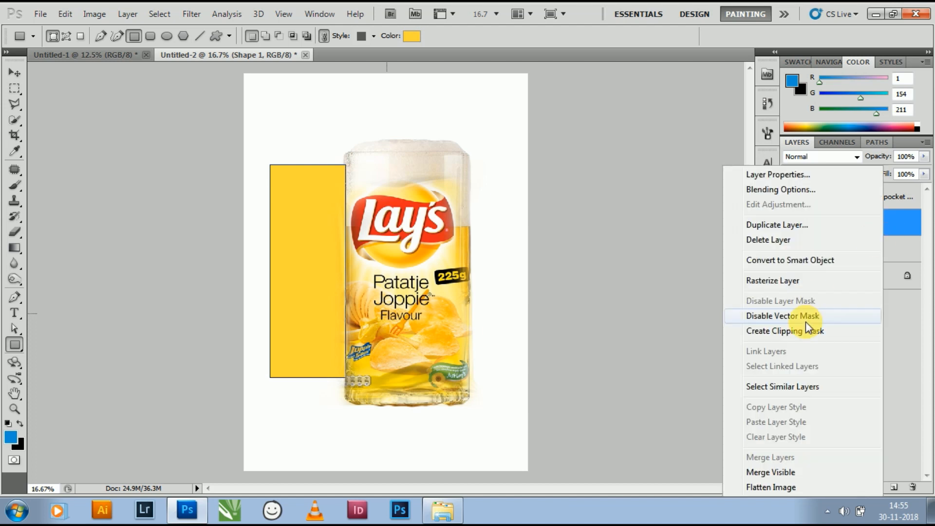
click(796, 331)
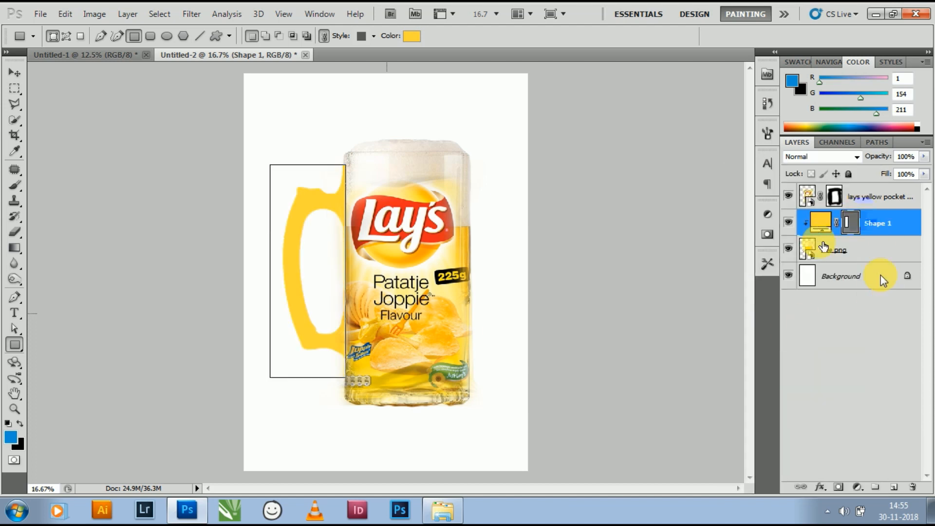
- Set the yellow handle shape's blend mode to Overlay and its opacity to 96%
click(849, 157)
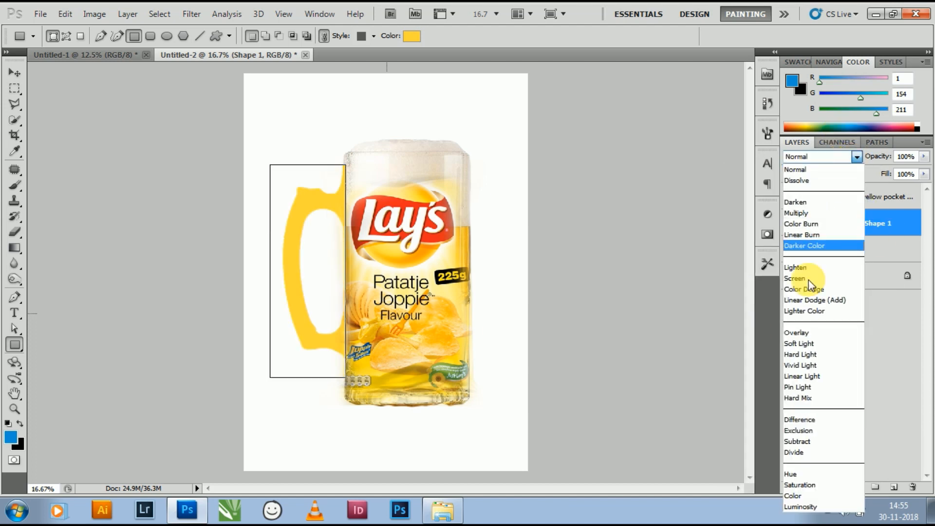
click(800, 331)
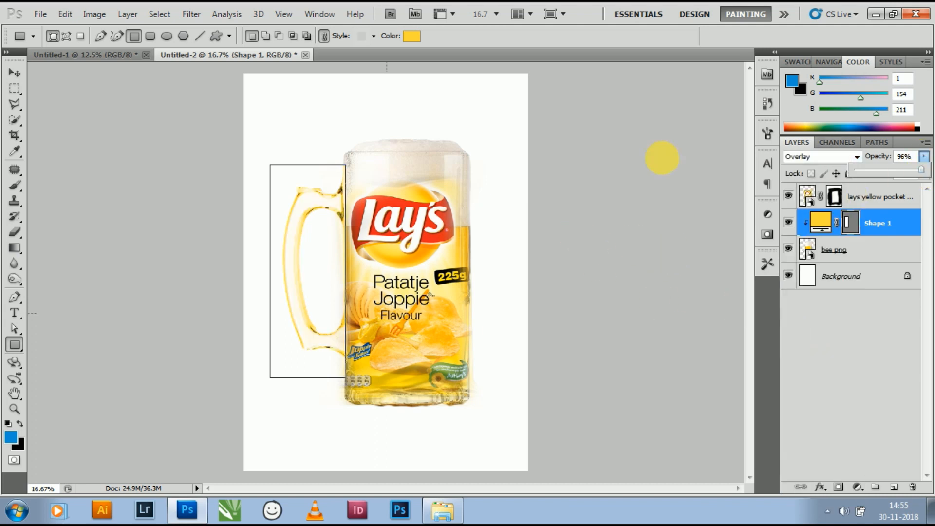
- Group the mug, yellow handle shape and packet layers, and hide the white background layer
click(14, 72)
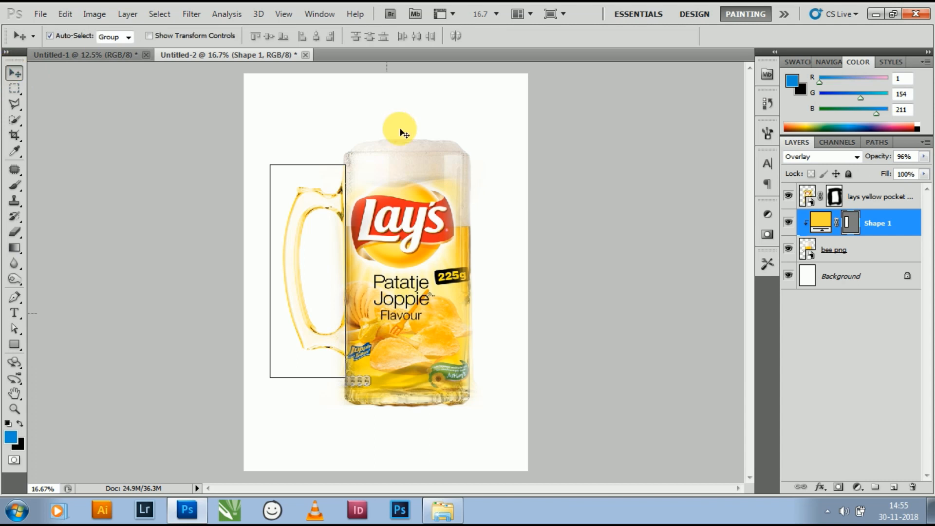
click(406, 152)
drag(406, 151, 275, 116)
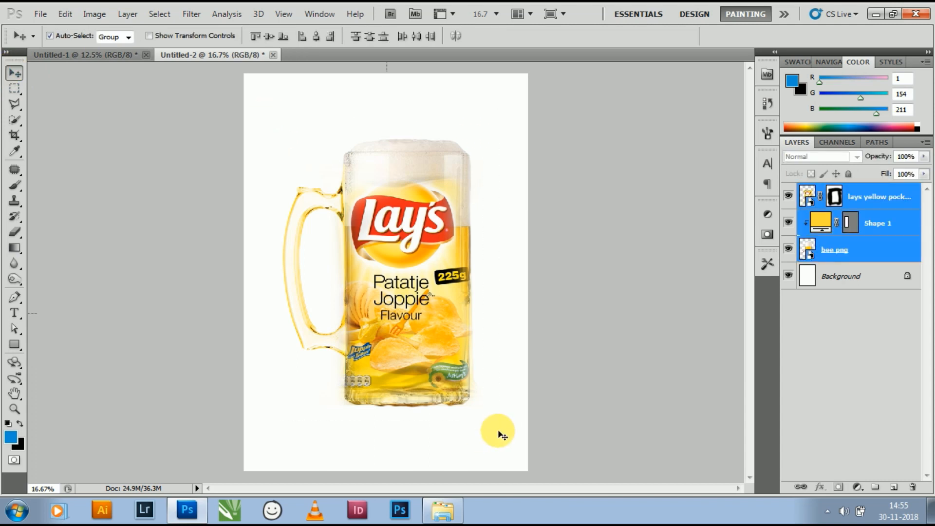
key(ctrl+g)
click(790, 213)
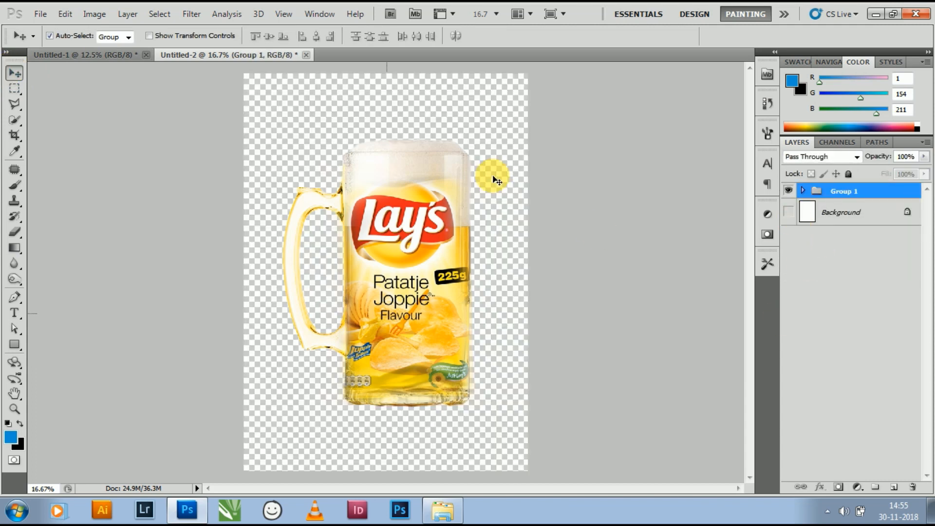
- Bring the yellow mug group into the bar poster document, scaled to 66.68% and standing at the left end of the wooden tabletop
drag(276, 121, 372, 391)
key(ctrl+plus)
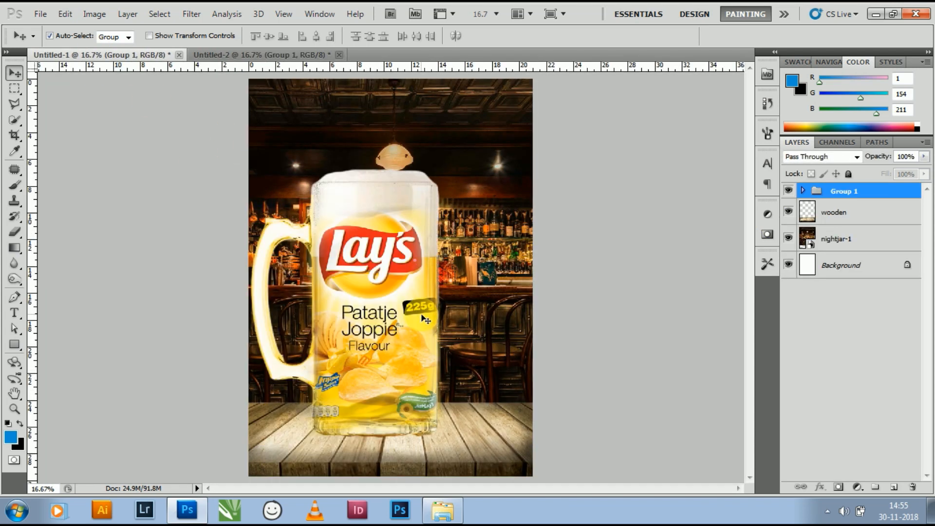
key(ctrl+t)
drag(245, 446, 312, 349)
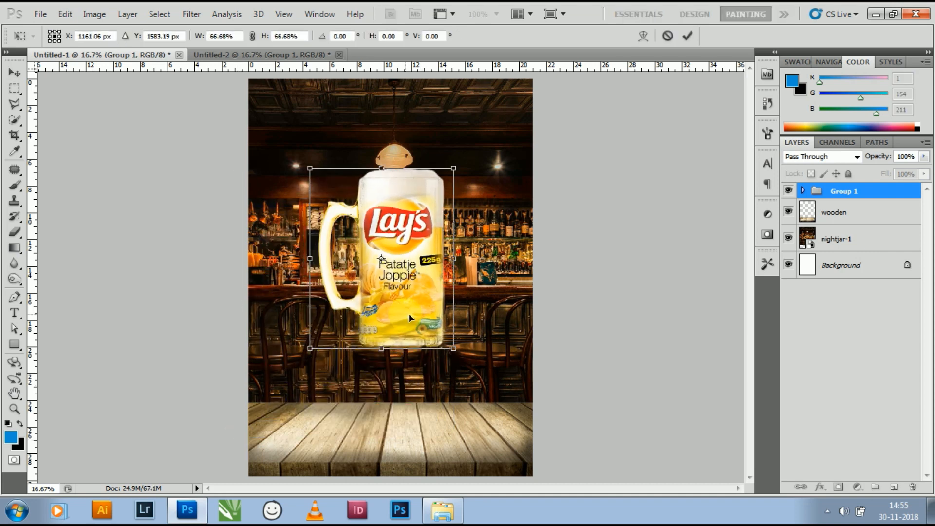
drag(408, 314, 342, 393)
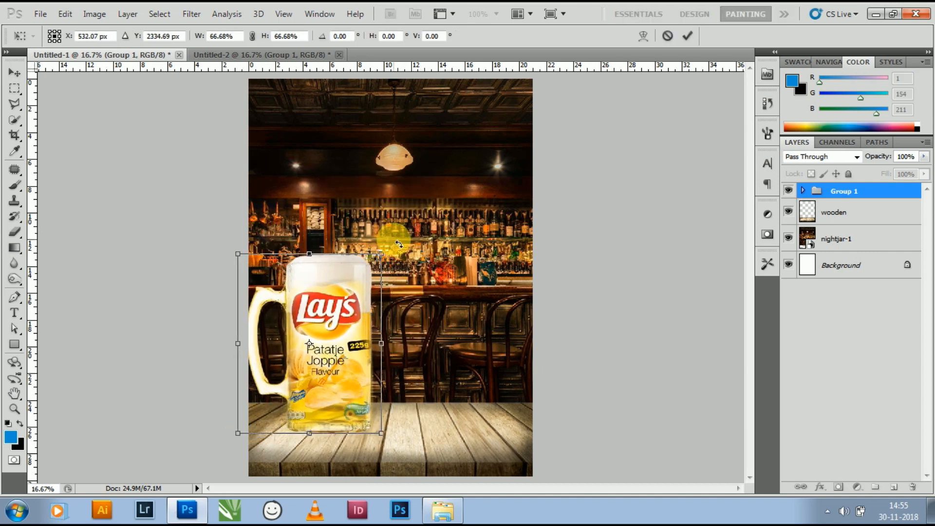
- Tilt the yellow mug group clockwise by about 18° and shift it slightly toward the poster's centre
drag(390, 241, 433, 271)
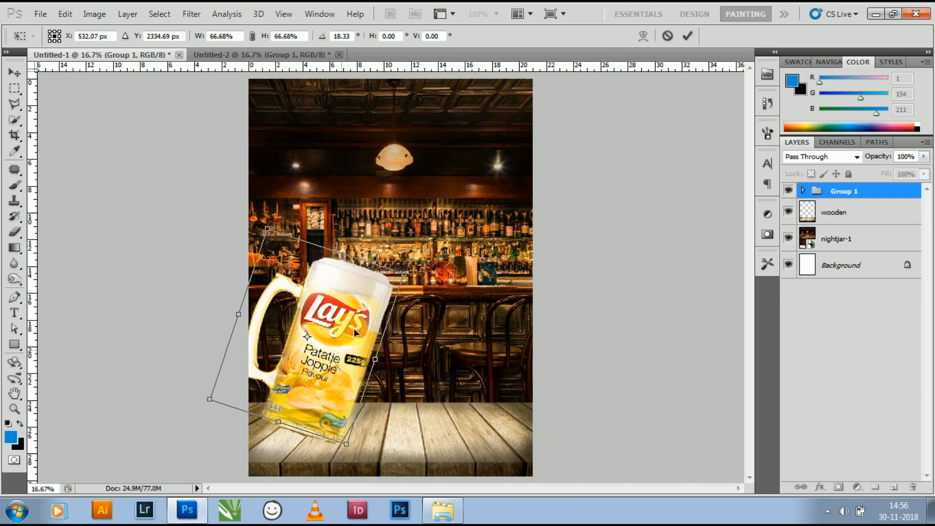
drag(353, 329, 368, 338)
key(Return)
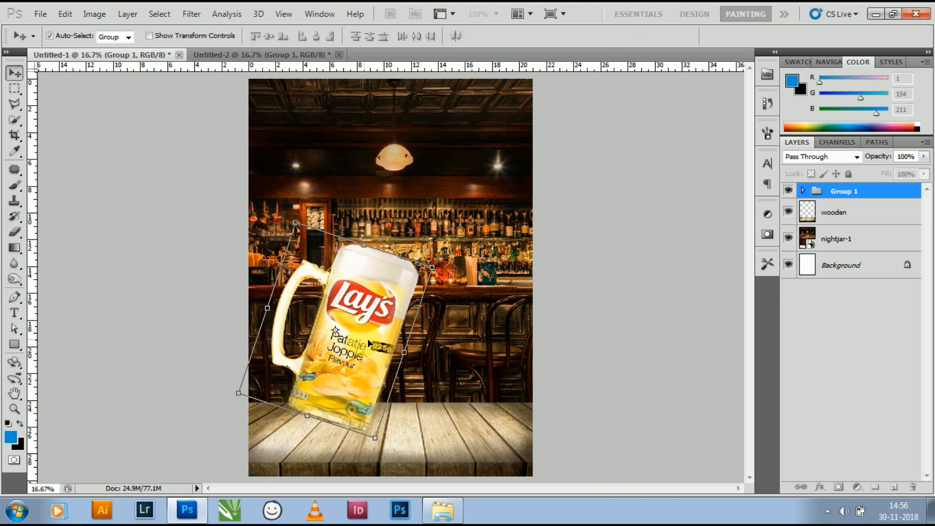
- Place the green beer glass image to the right of the yellow mug, slightly reduced and tilted toward it
click(447, 514)
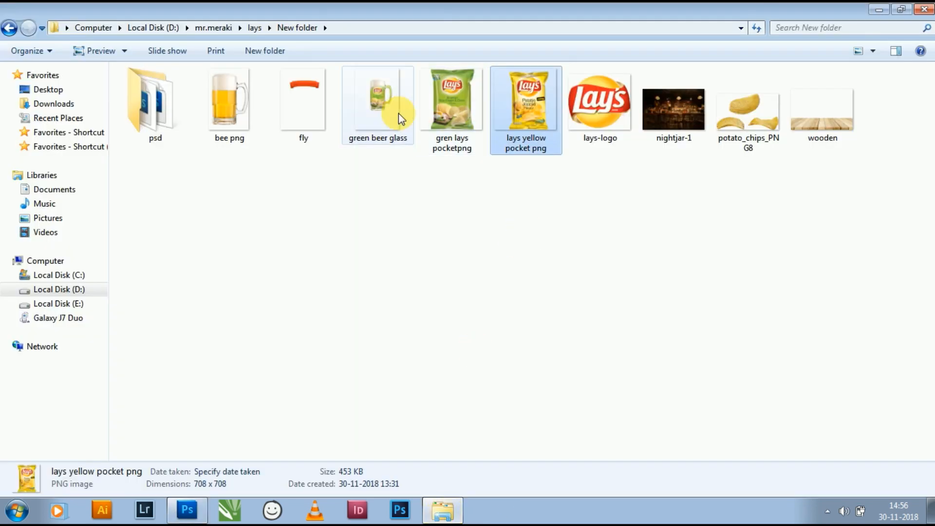
drag(399, 113, 423, 358)
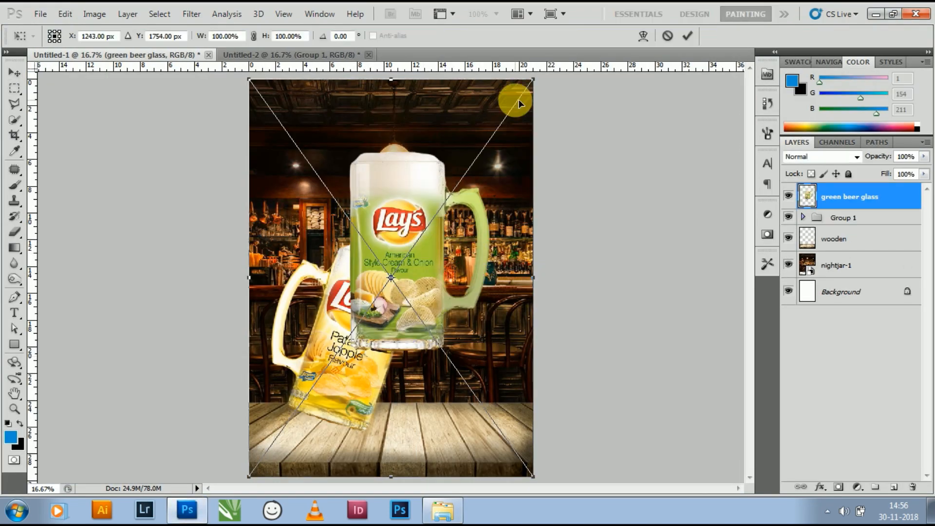
mouse_move(534, 79)
mouse_down()
mouse_move(431, 205)
mouse_move(524, 135)
mouse_move(533, 82)
mouse_up()
drag(415, 237, 477, 328)
drag(618, 173, 545, 193)
key(Return)
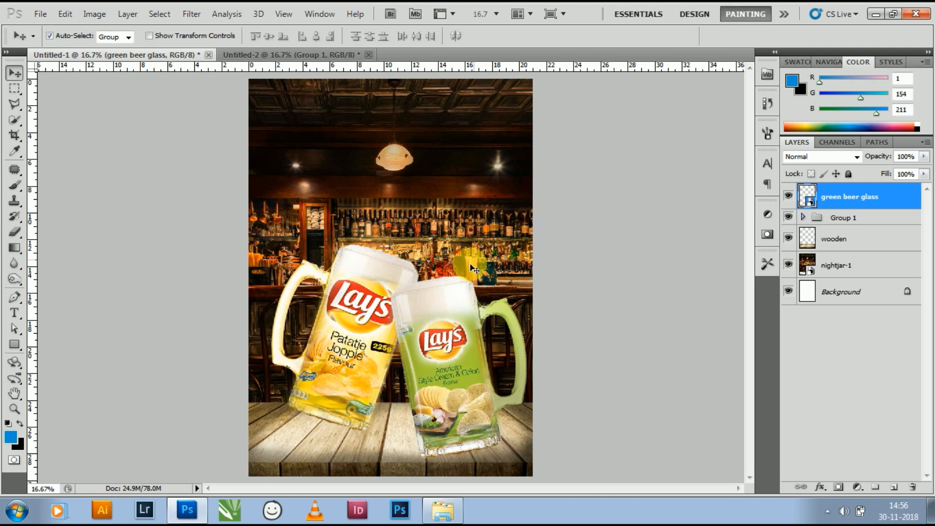
- Move the two mugs to face each other at the same height and scale the yellow mug group to 91%
drag(485, 351, 490, 323)
drag(361, 349, 337, 345)
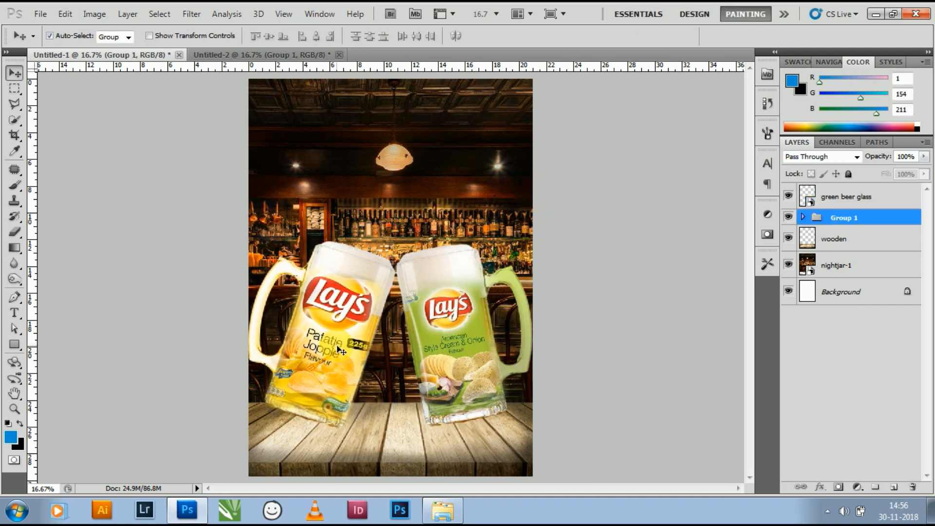
key(ctrl+t)
drag(222, 433, 248, 423)
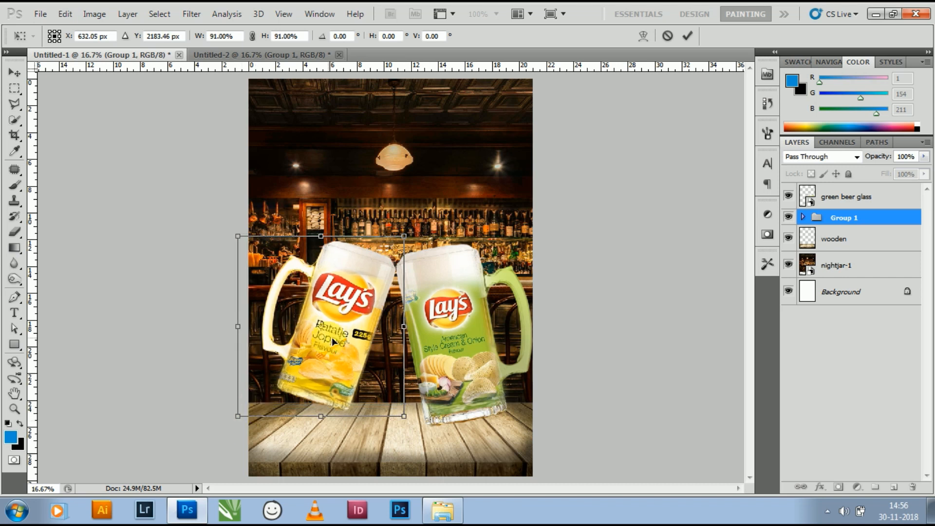
drag(336, 358, 335, 356)
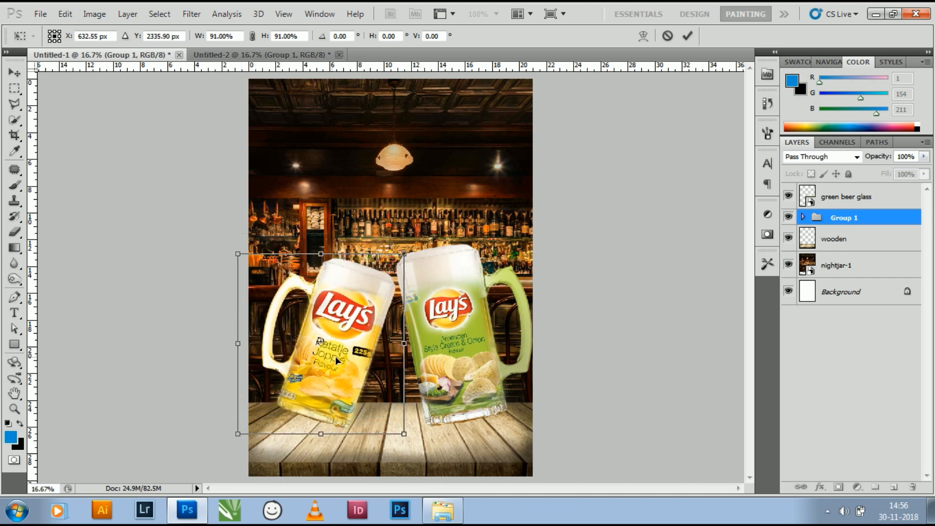
key(Return)
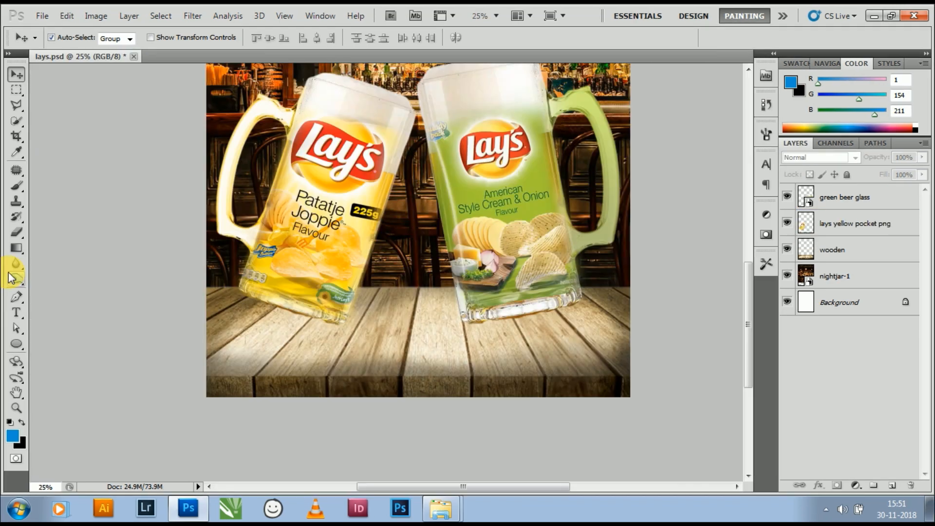
- Draw a flat ellipse shape on the table under the yellow mug and fill it with black
click(16, 346)
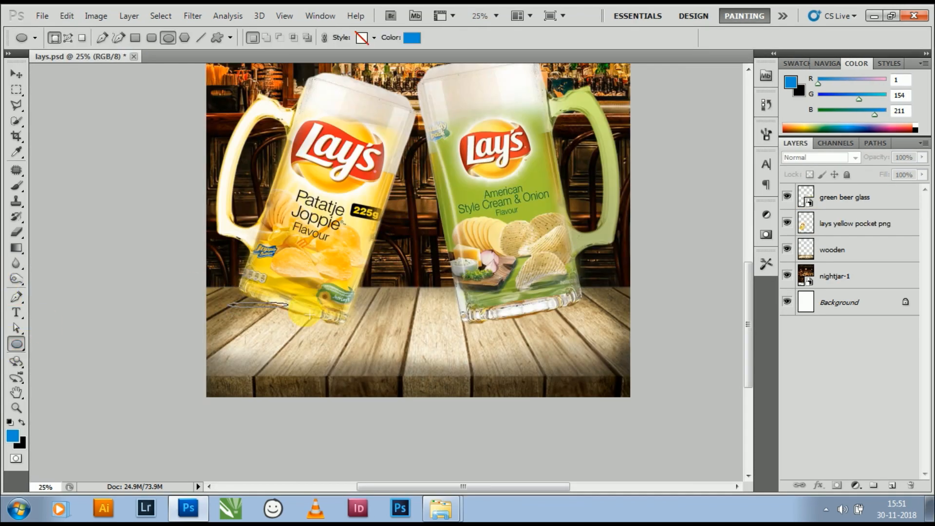
drag(356, 334, 356, 334)
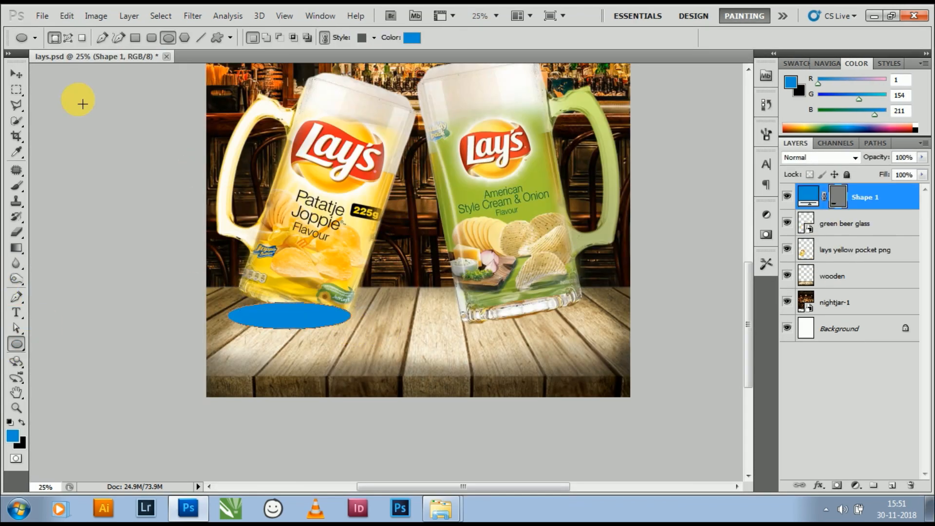
click(17, 74)
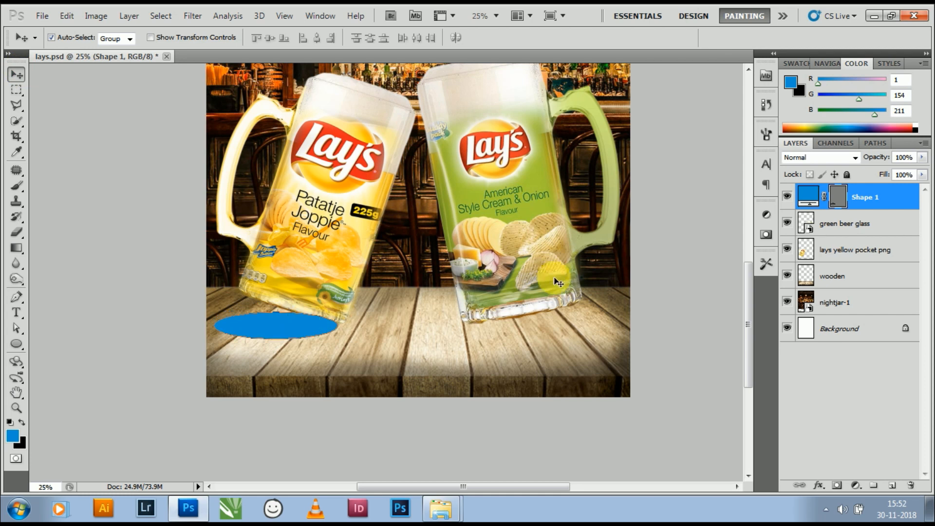
double_click(822, 203)
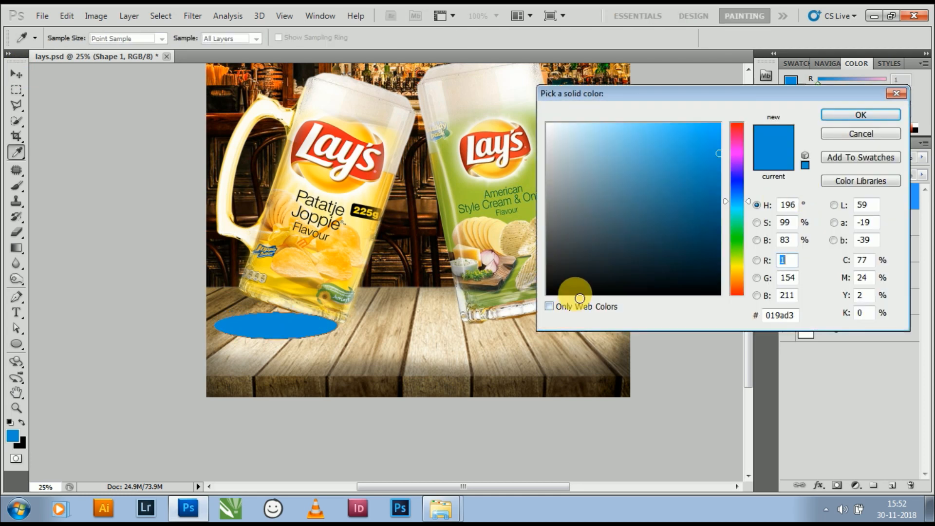
click(579, 298)
click(861, 115)
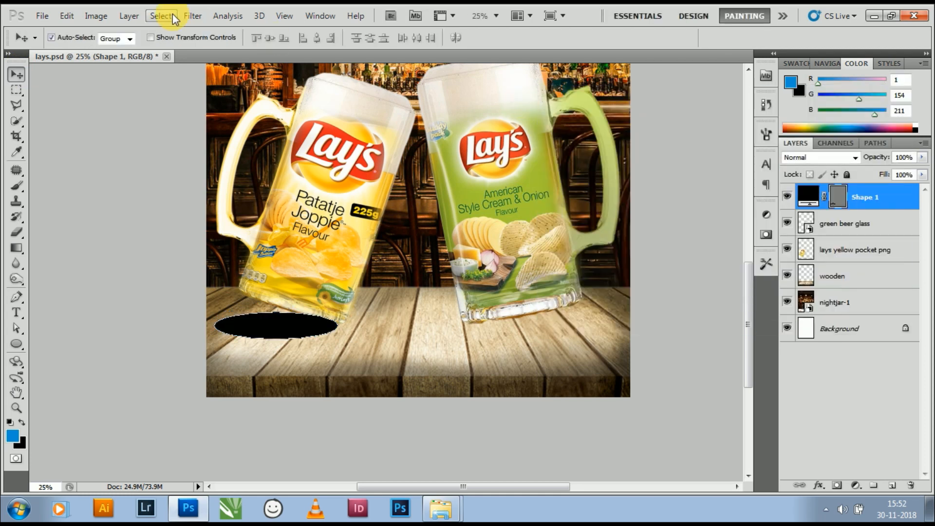
- Rasterize the black ellipse and soften it with a Gaussian Blur of about 36 pixels radius
click(193, 15)
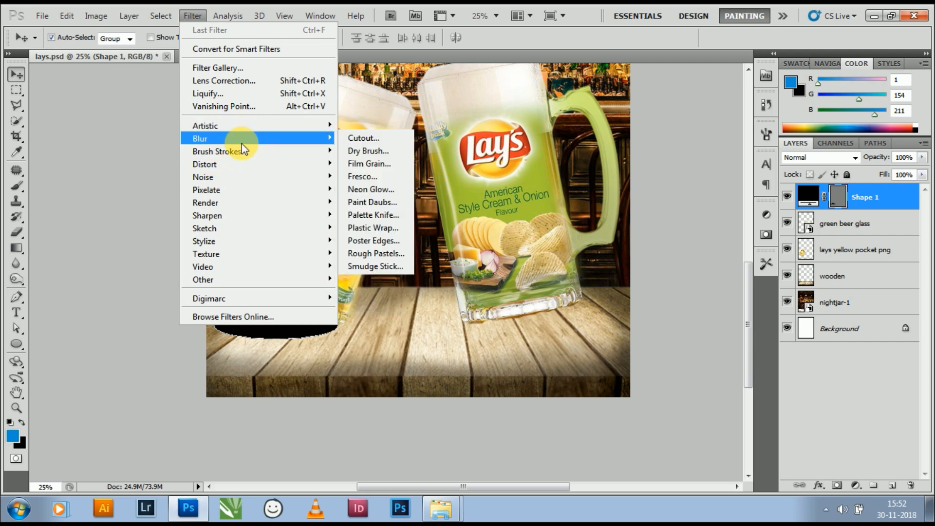
mouse_move(273, 138)
click(376, 193)
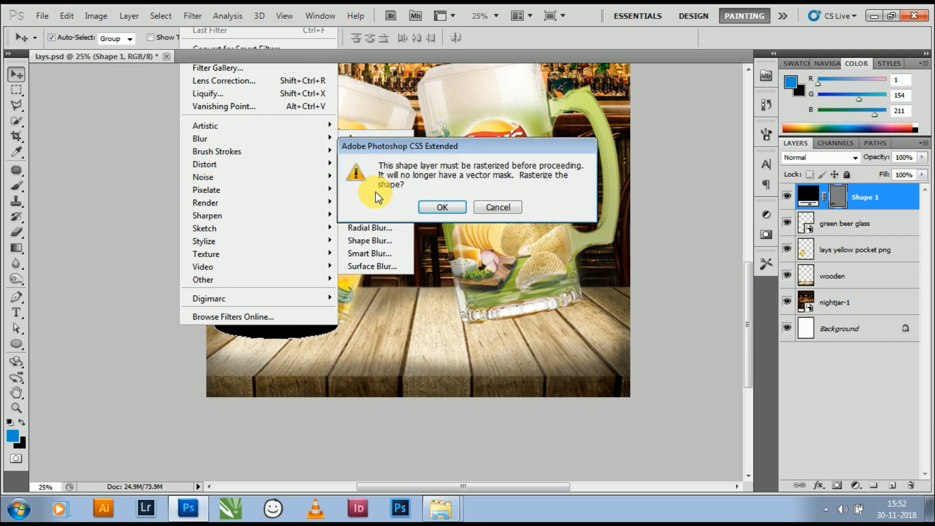
click(443, 207)
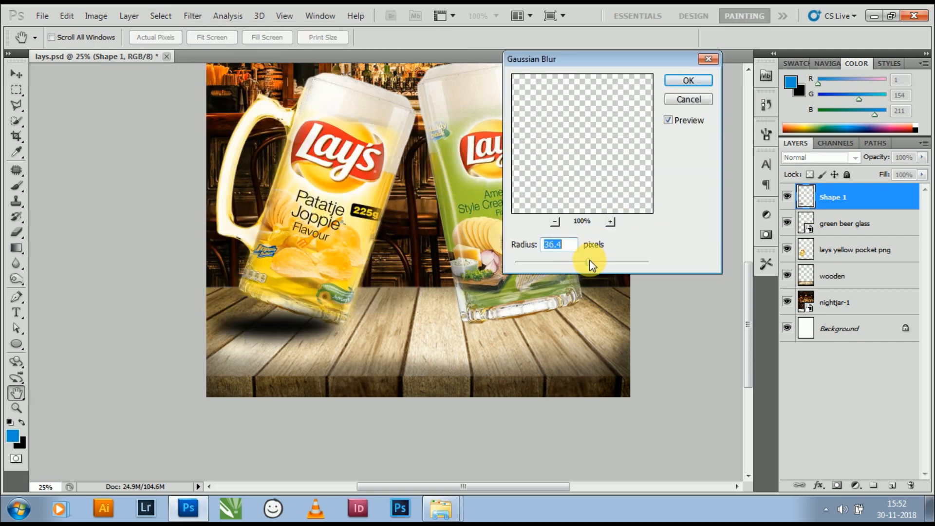
mouse_move(590, 262)
mouse_down()
mouse_move(571, 264)
mouse_move(592, 262)
mouse_up()
click(698, 81)
- Set the shadow layer's opacity to 92% and move it beneath the lays yellow pocket png layer
click(923, 158)
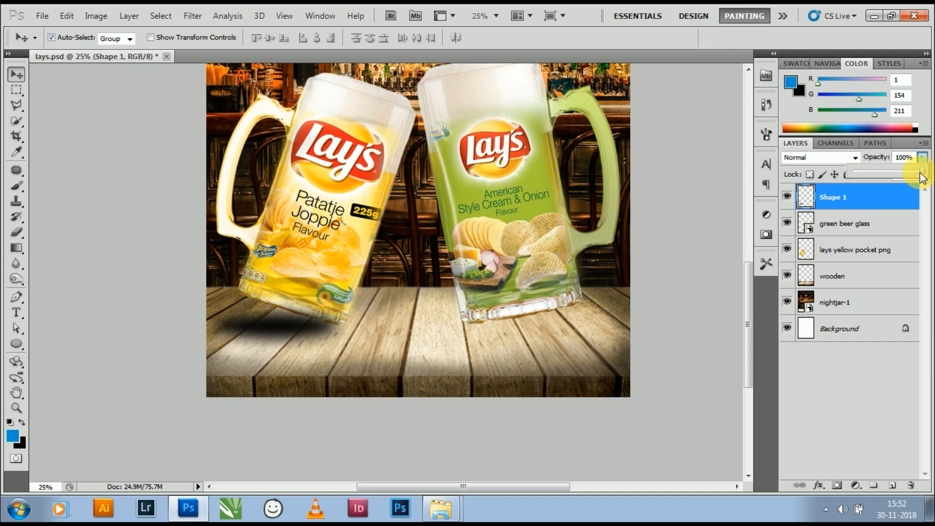
drag(921, 174, 897, 175)
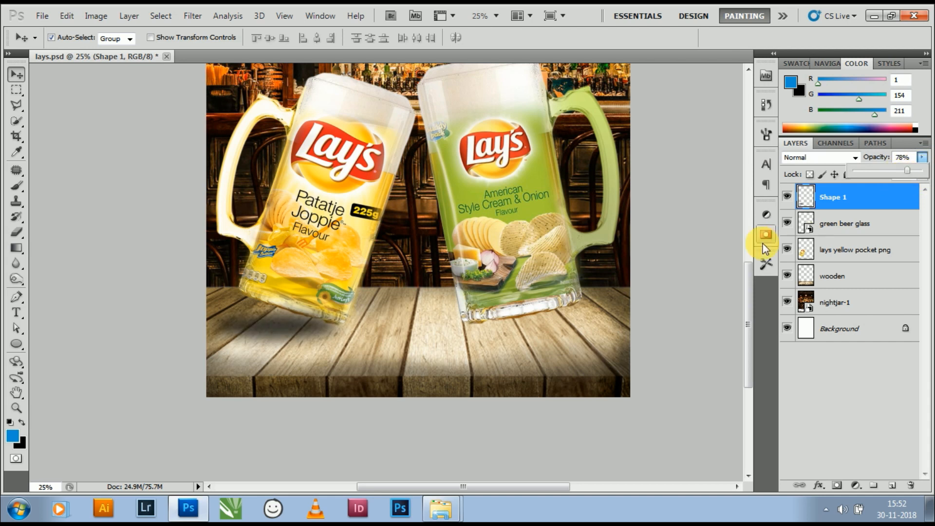
click(915, 171)
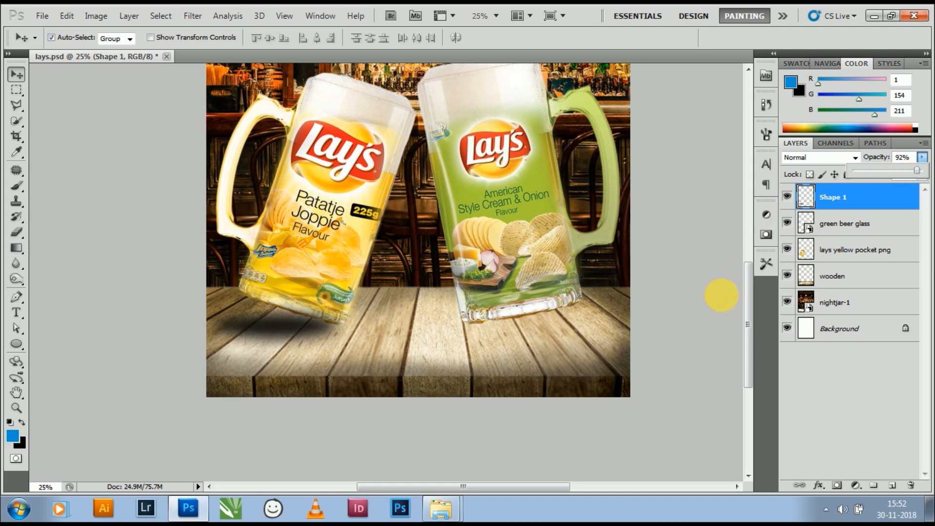
click(720, 292)
drag(854, 201, 850, 259)
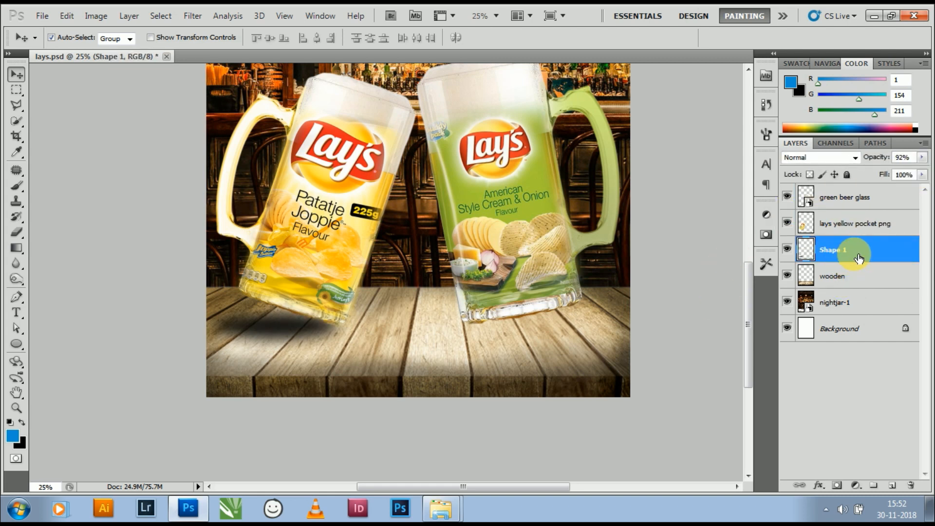
- Duplicate the shadow layer and position the copy under the green mug
key(ctrl+j)
drag(282, 322, 533, 326)
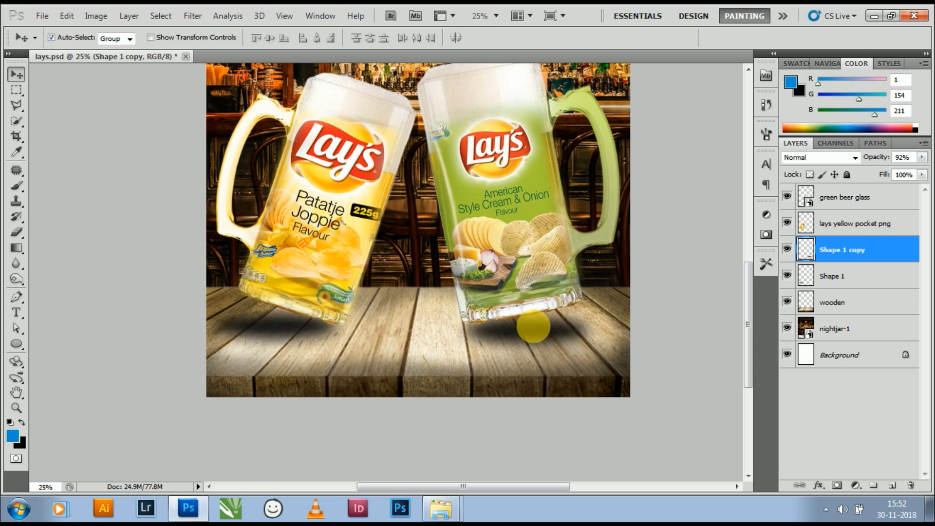
mouse_move(556, 356)
mouse_down()
mouse_move(563, 322)
mouse_move(572, 408)
mouse_move(563, 364)
mouse_up()
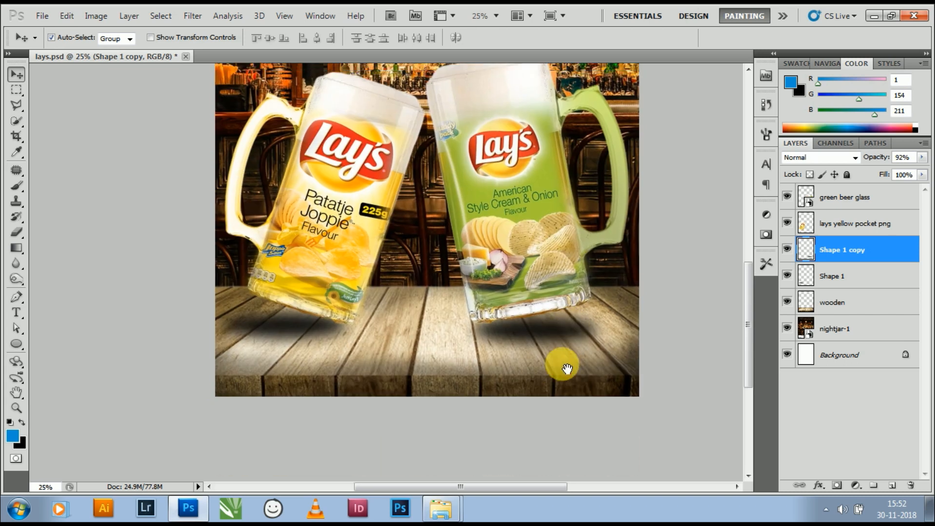
- Place the potato_chips_PNG8 image on the tabletop between the mugs, shrunk to a few small chips
click(444, 506)
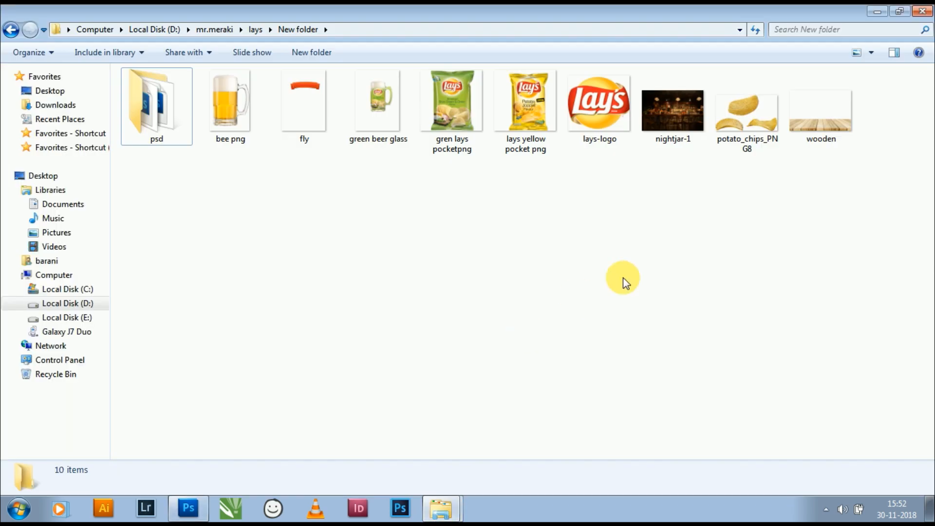
drag(765, 103, 437, 270)
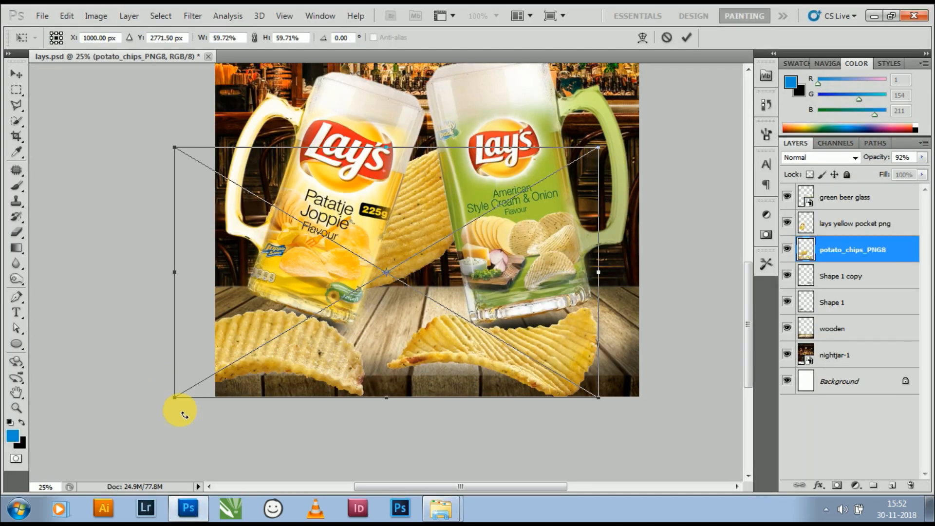
drag(180, 405, 435, 323)
key(Return)
- Duplicate the chips layer and place the copy beside the first chips, scaled to 7.87%
key(ctrl+t)
drag(385, 346, 435, 315)
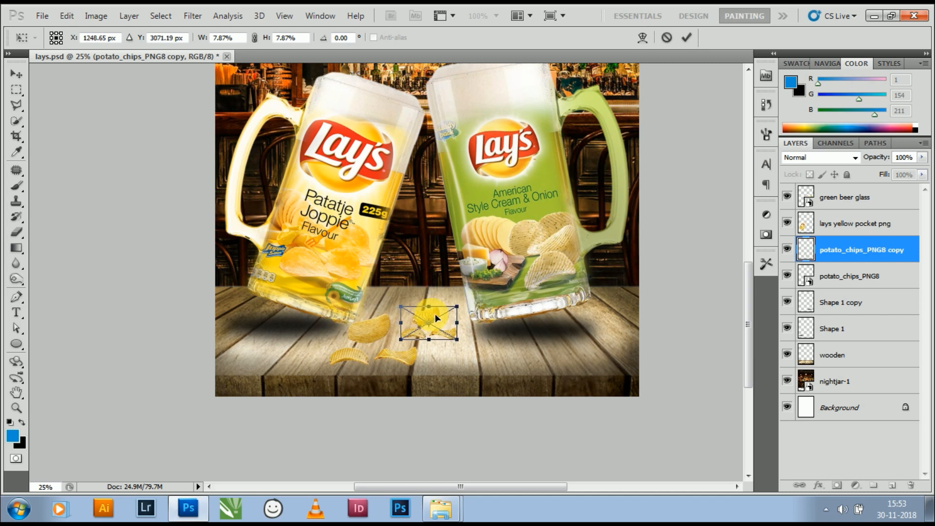
key(Return)
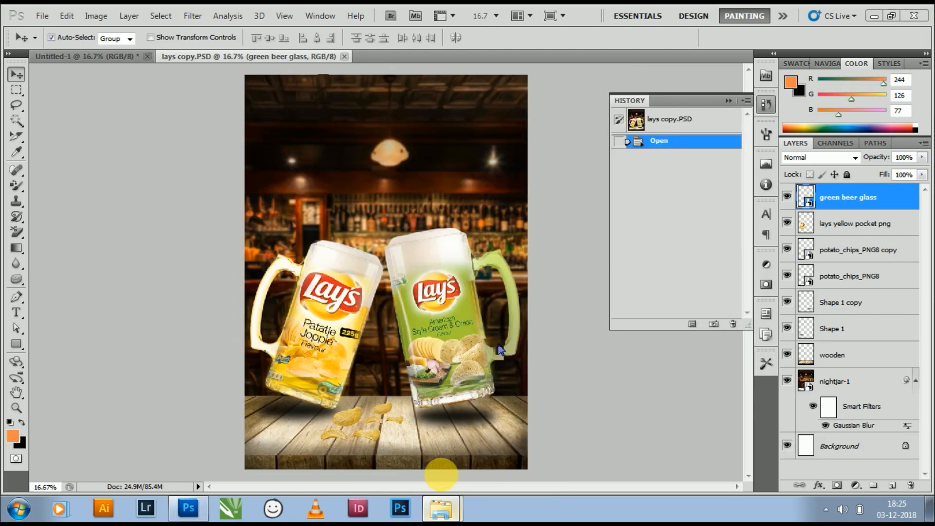
- Place the fly banner image in the poster, enlarge it and position it across the top of the bar scene
click(441, 509)
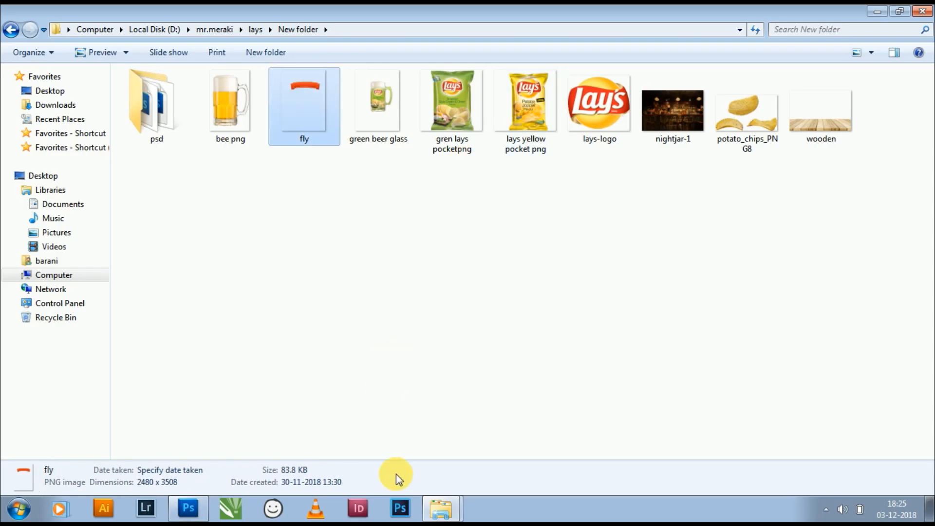
click(189, 509)
drag(393, 252, 393, 253)
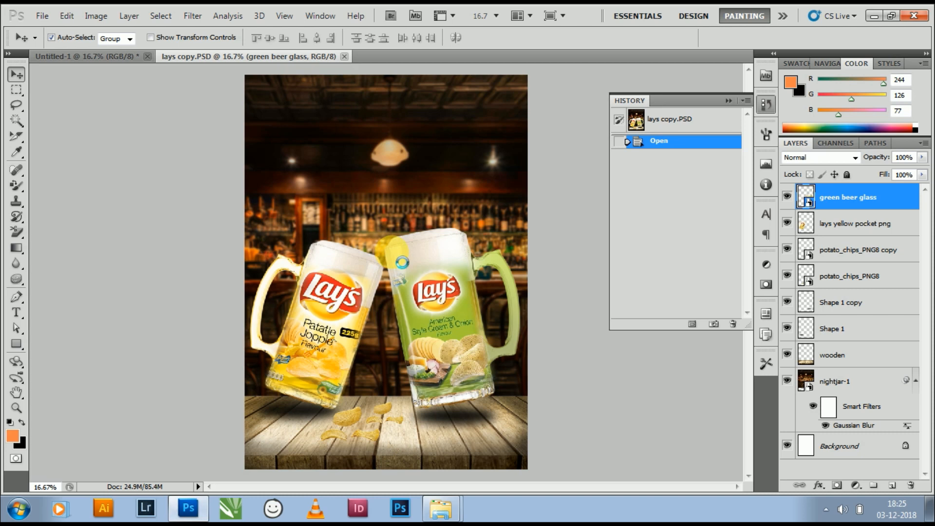
key(ctrl+minus)
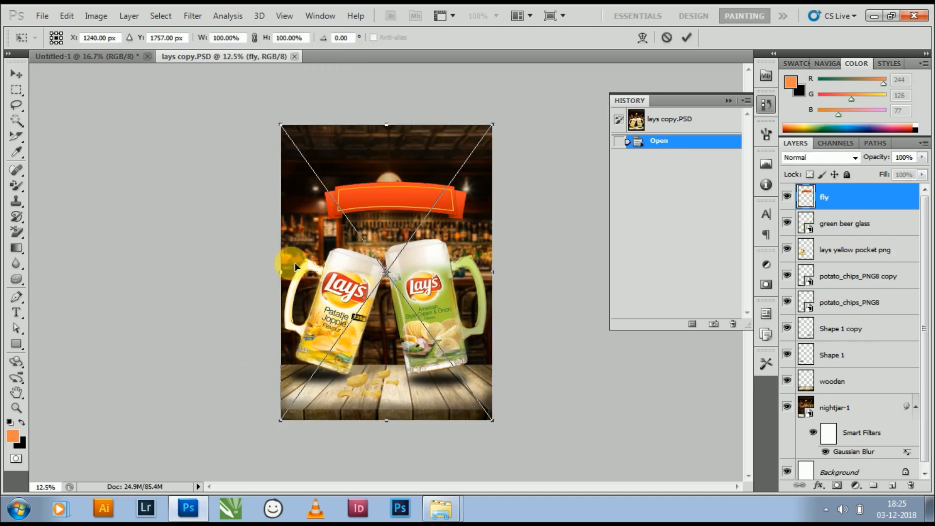
drag(296, 419, 223, 497)
drag(411, 219, 422, 153)
key(Return)
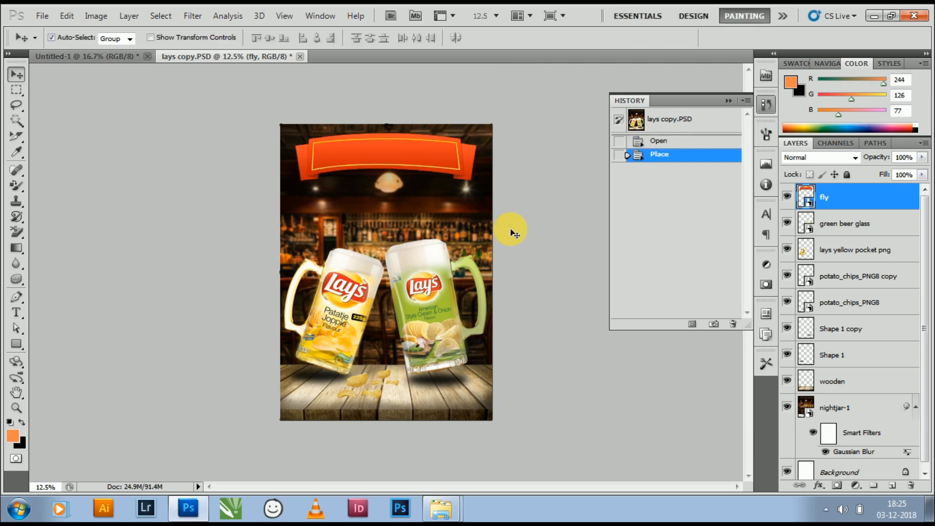
- Add the text "PART TIME" and position it in the middle of the orange banner
key(ctrl+plus)
key(ctrl+plus)
key(ctrl+plus)
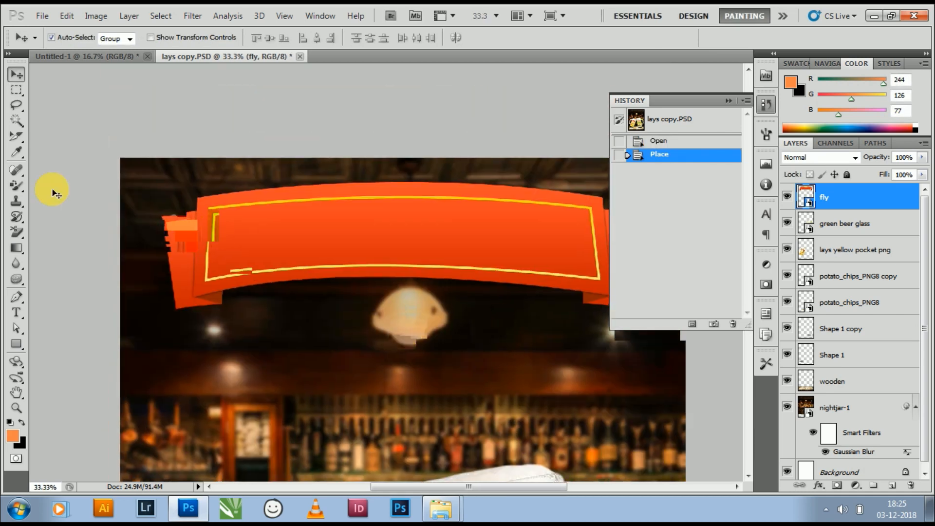
click(17, 310)
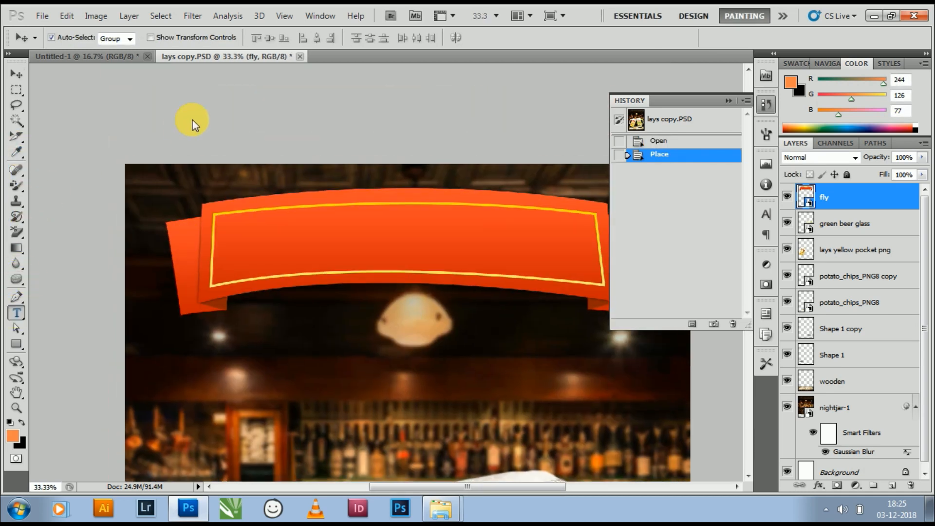
click(273, 323)
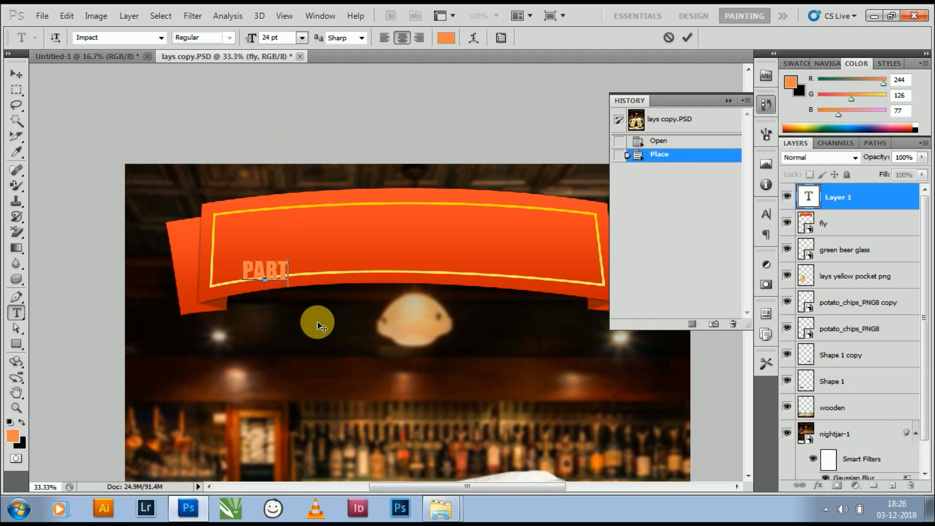
text(PART TIME)
key(ctrl+a)
drag(341, 355, 466, 316)
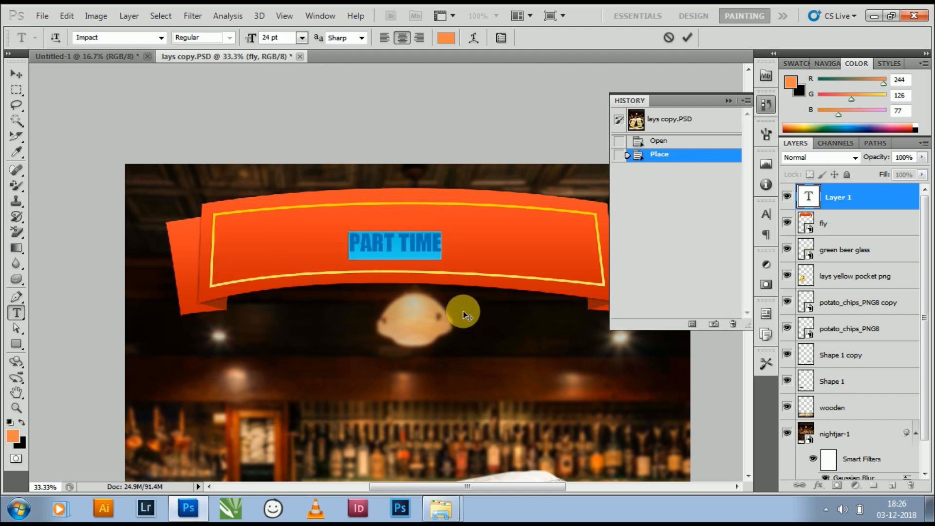
- Set the banner text to 60 pt in the Kokila font
click(304, 39)
click(292, 264)
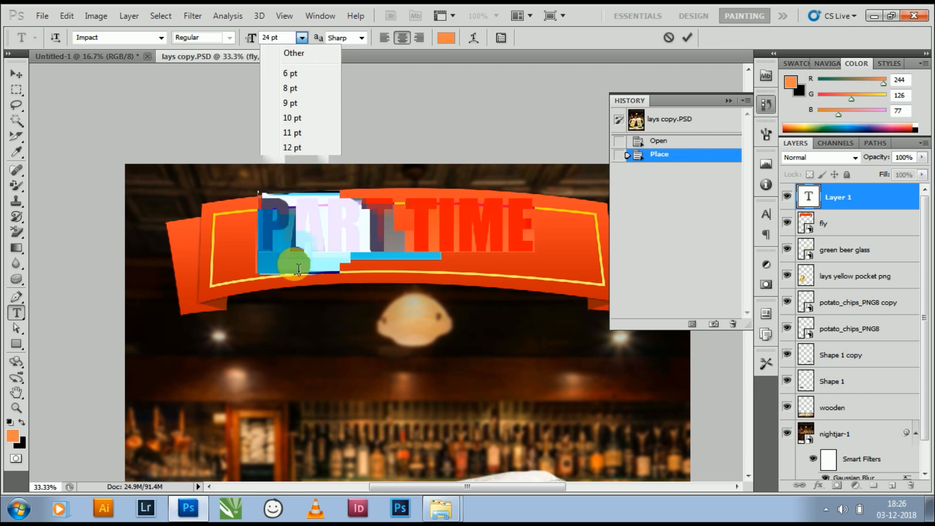
click(302, 37)
click(292, 246)
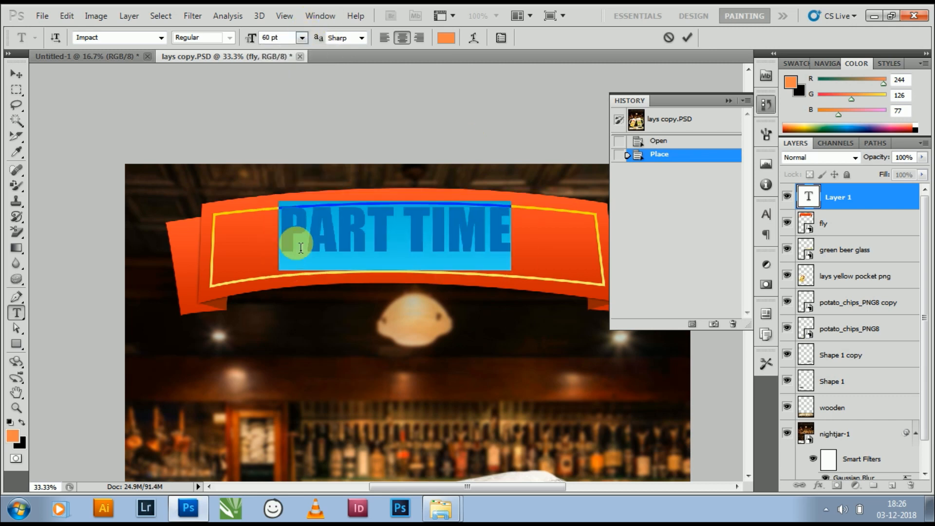
scroll(119, 44, down, 12)
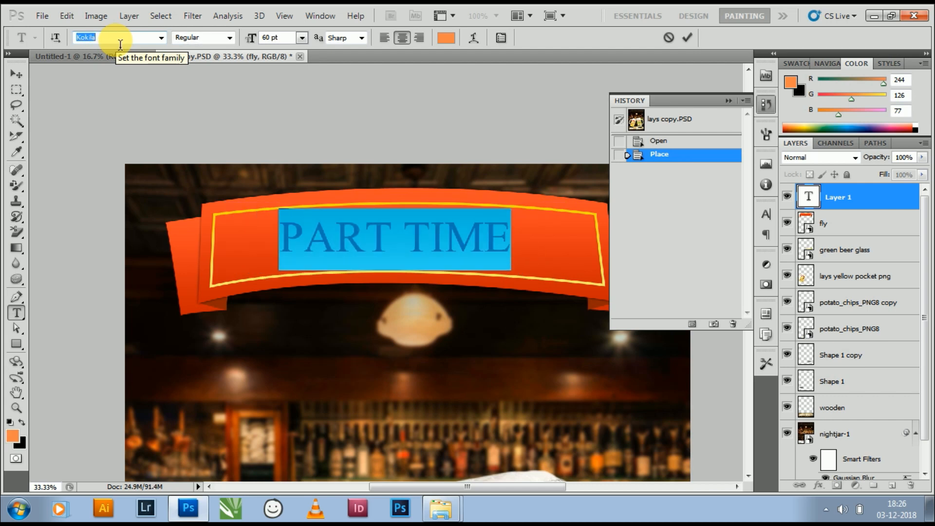
- Correct the banner text to "PARTY TIME" and make it bold
click(393, 246)
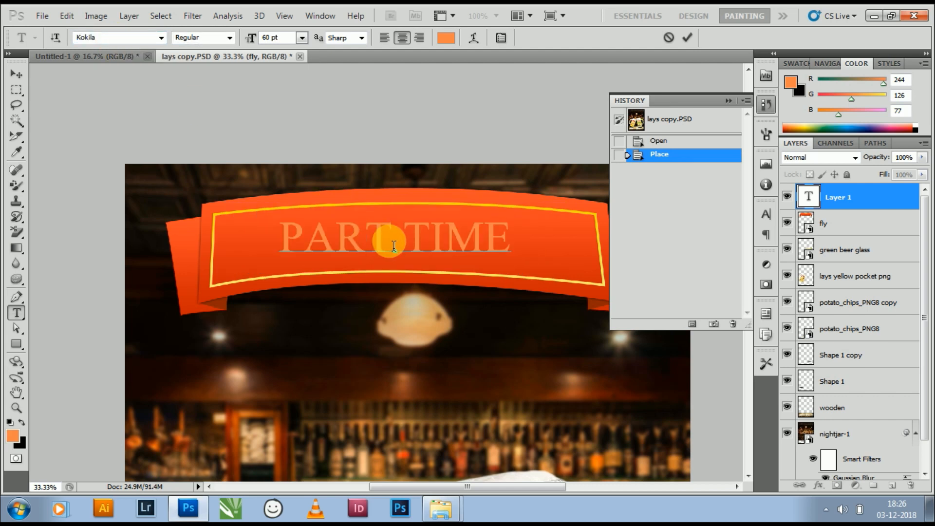
text(Y)
triple_click(393, 246)
click(224, 37)
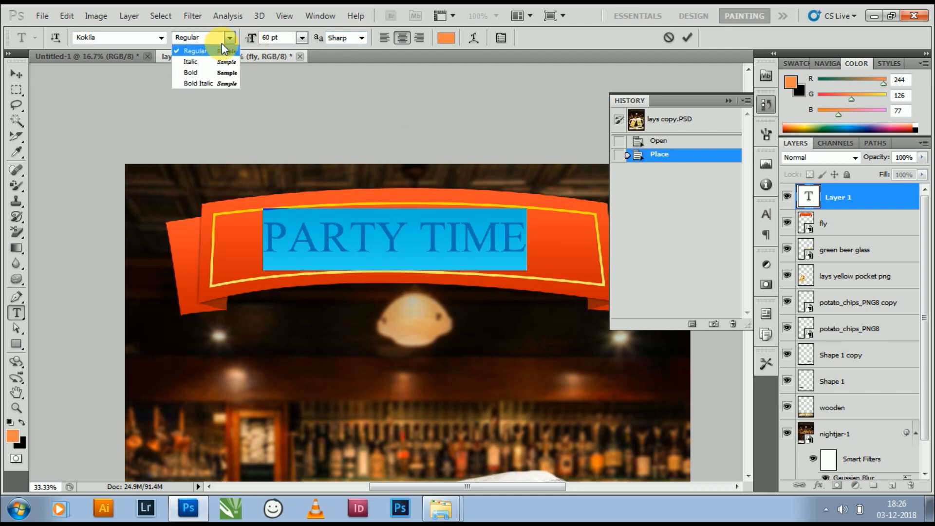
click(218, 74)
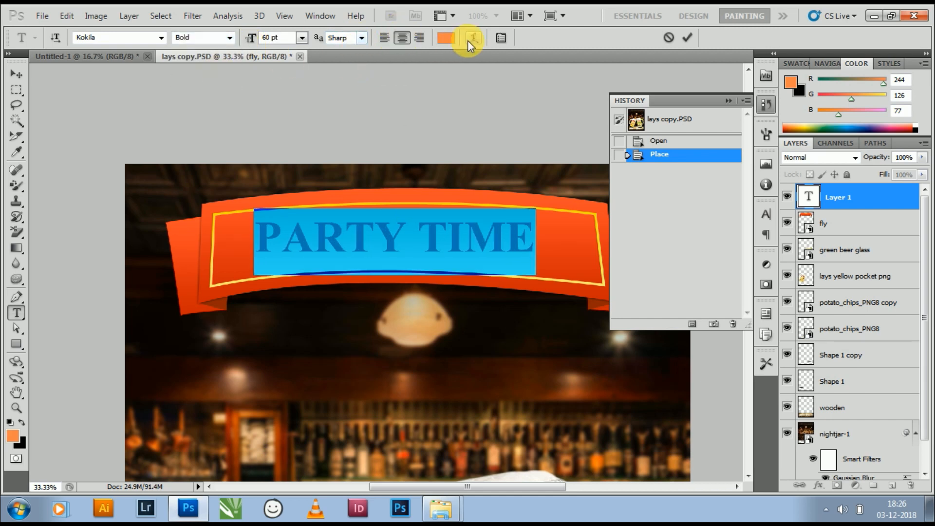
- Warp the PARTY TIME text with the Arc Upper style at a +25% bend and align it within the banner
click(472, 38)
drag(491, 397, 575, 187)
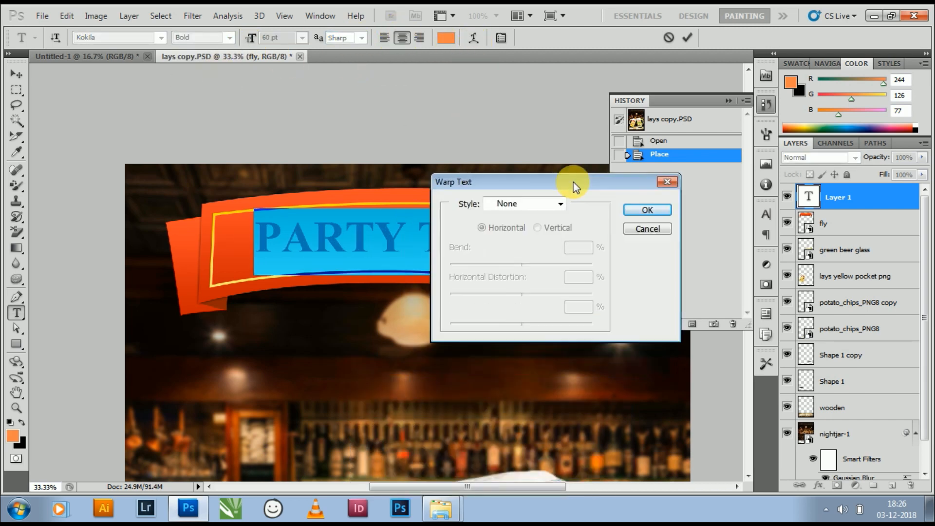
click(561, 204)
click(528, 271)
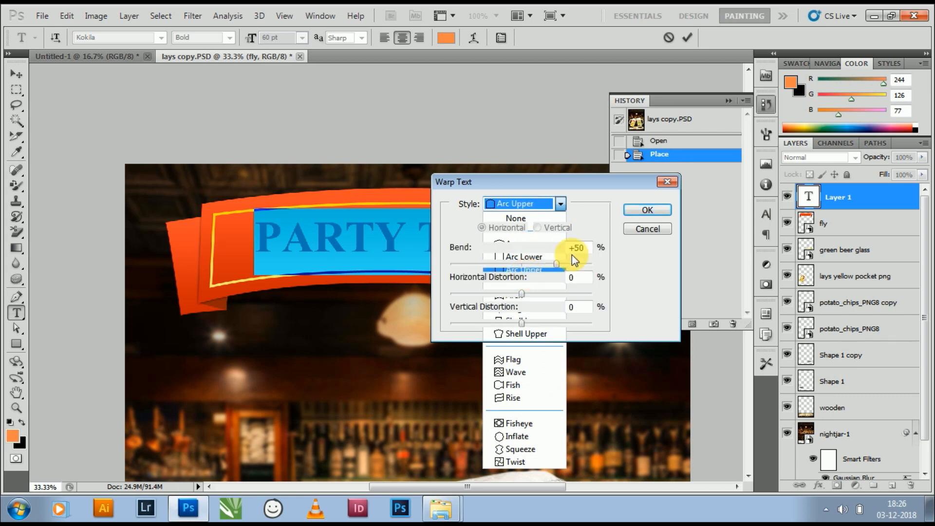
drag(594, 187, 740, 137)
drag(437, 206, 435, 240)
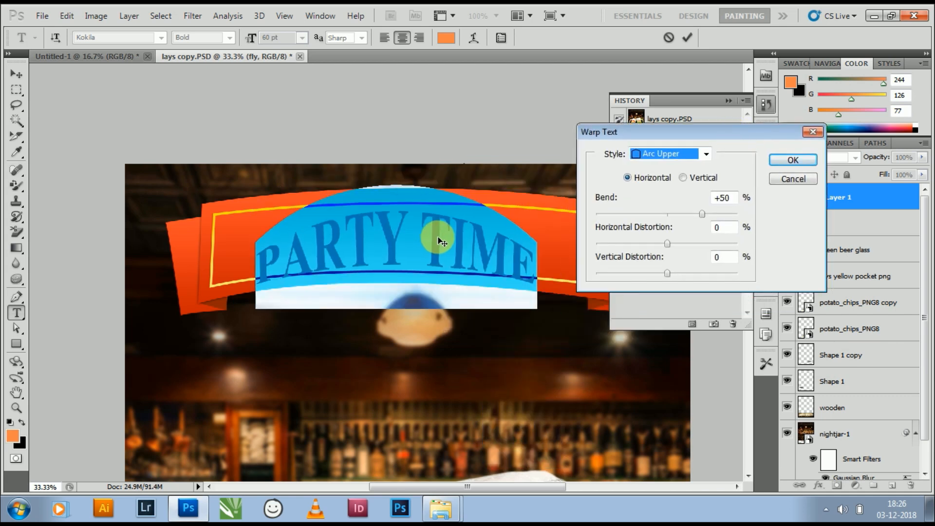
drag(701, 215, 694, 215)
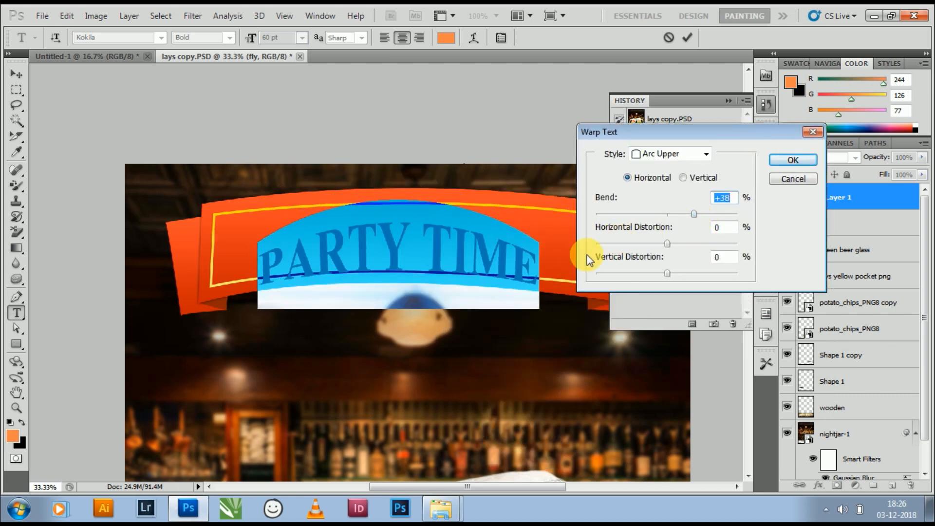
drag(511, 256, 517, 250)
drag(695, 213, 686, 213)
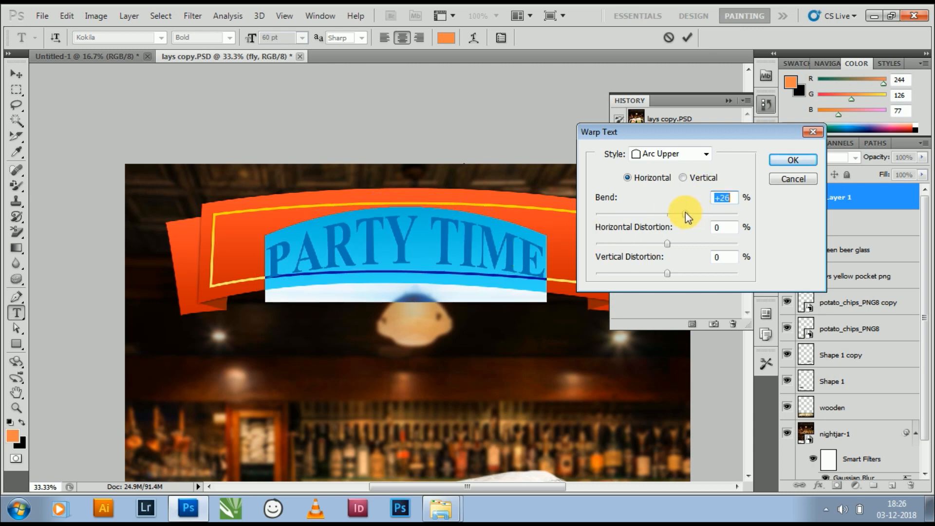
drag(476, 252, 479, 259)
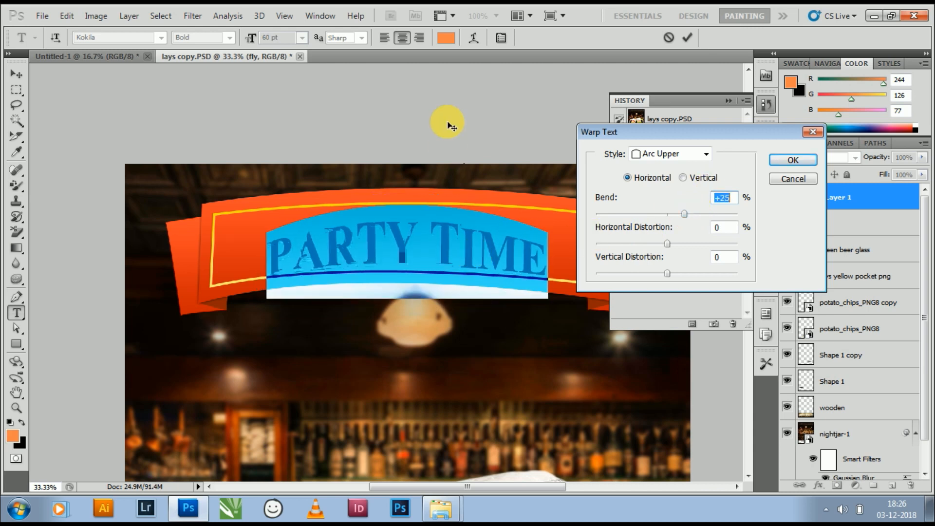
click(793, 160)
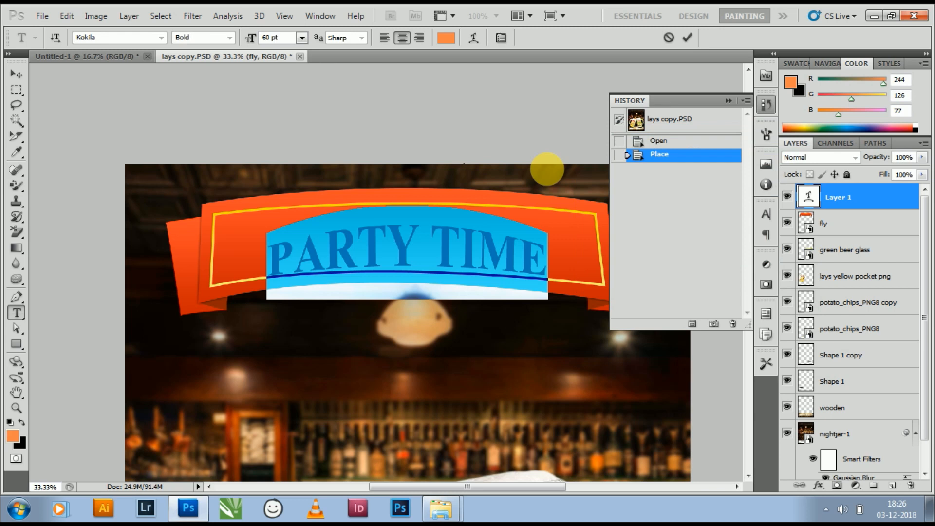
- Enlarge the PARTY TIME text to 72 pt and raise its warp bend to +30%
click(402, 249)
click(302, 38)
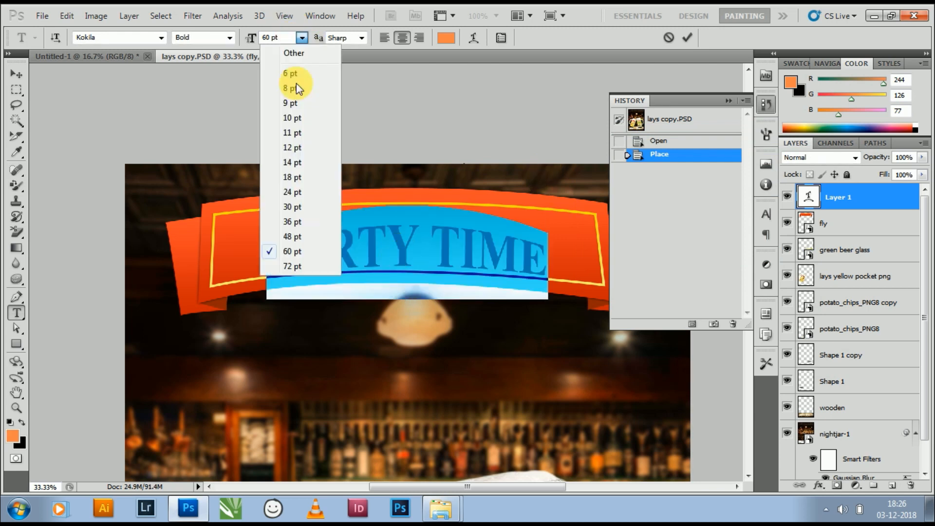
click(312, 269)
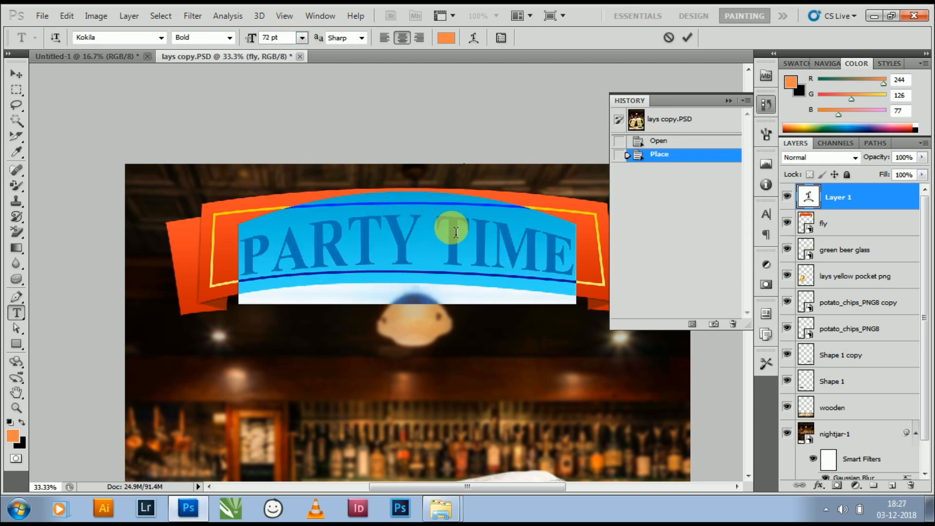
click(474, 38)
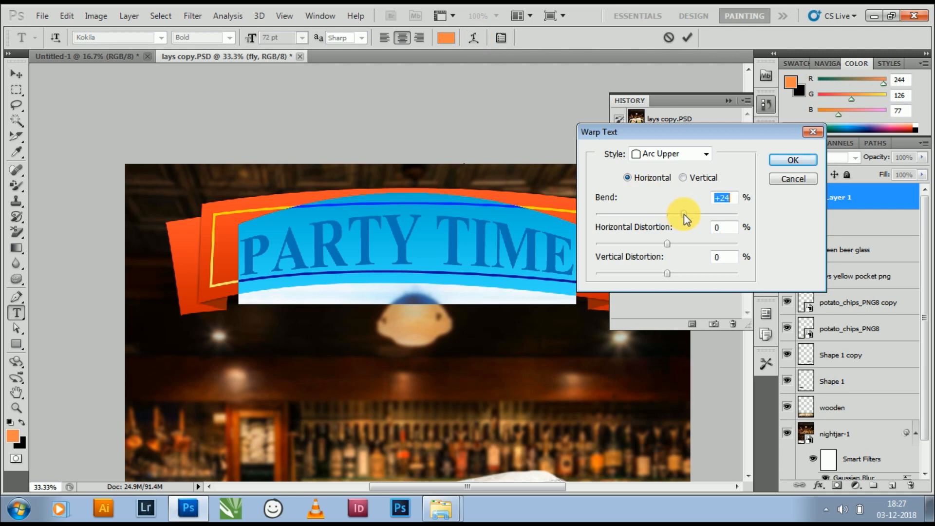
drag(684, 214, 689, 215)
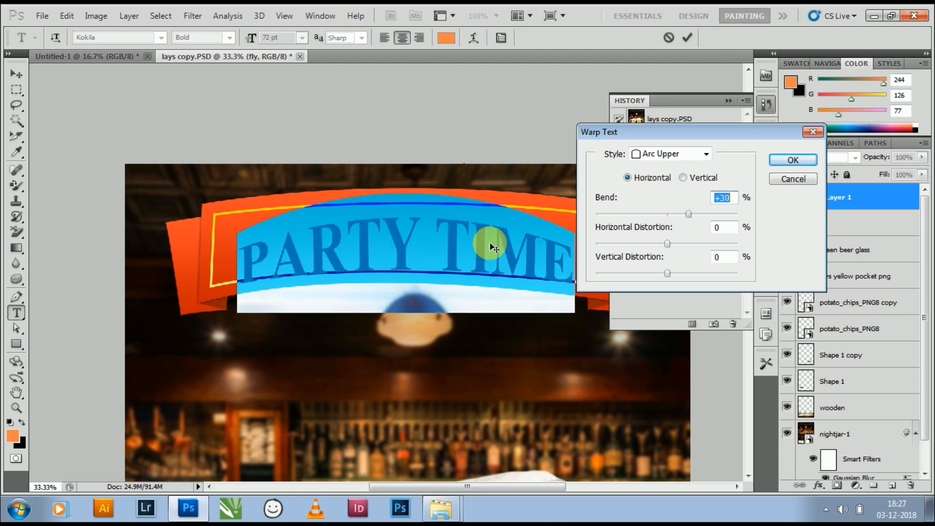
click(779, 157)
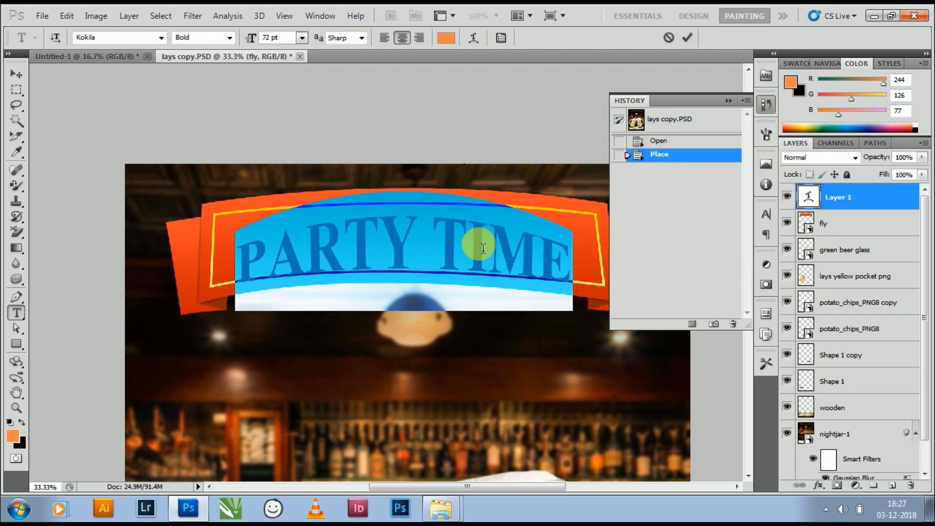
- Apply a reversed Orange, Yellow gradient overlay to the PARTY TIME text and center it inside the banner frame
double_click(920, 202)
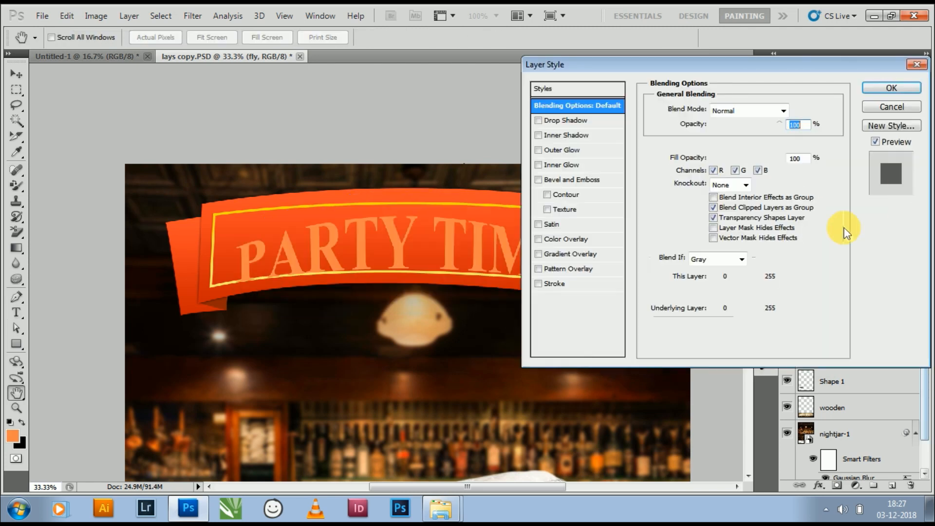
click(570, 254)
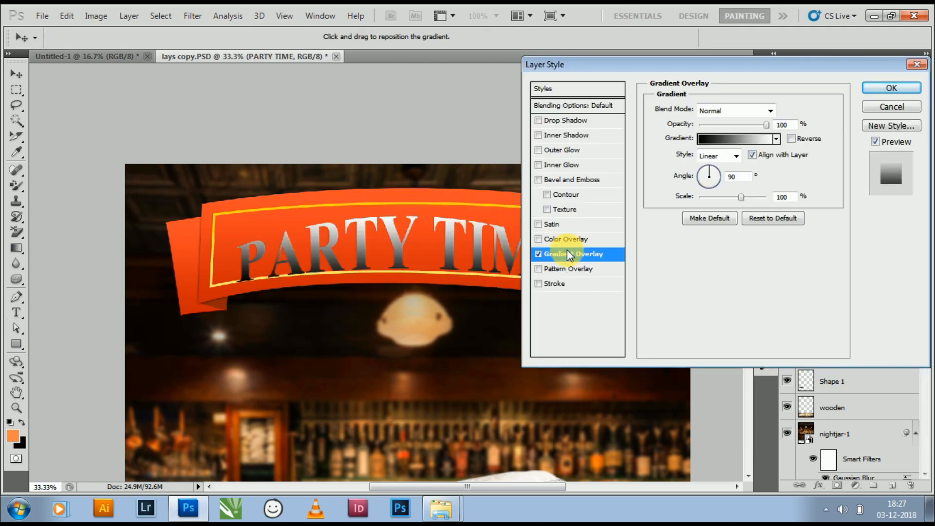
click(722, 140)
click(685, 123)
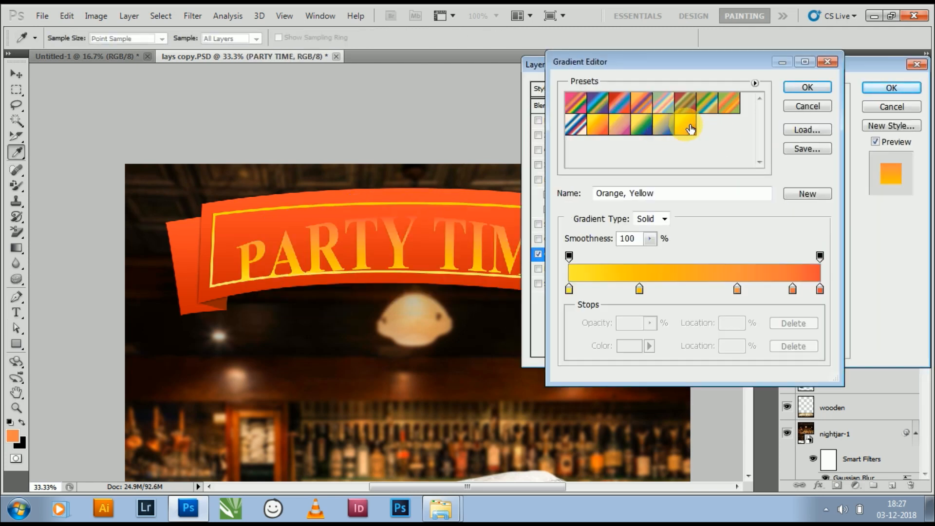
click(808, 88)
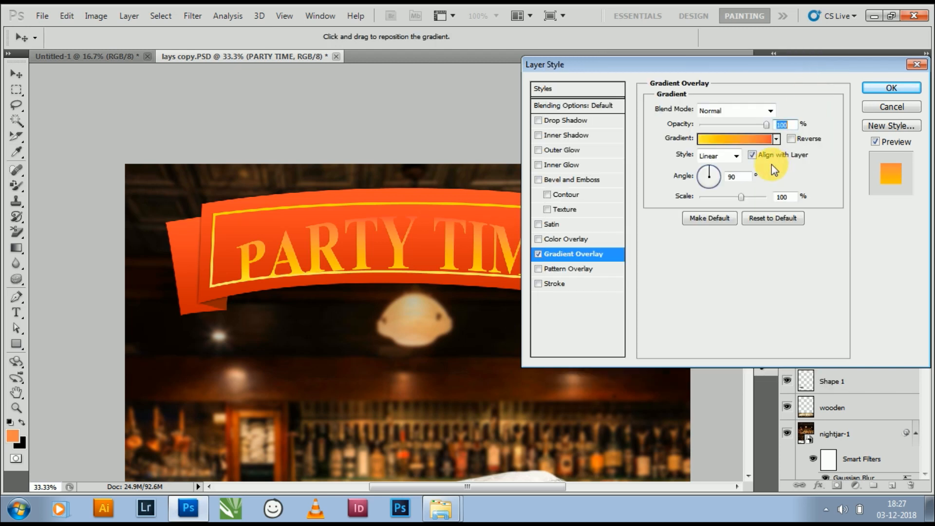
click(792, 139)
click(891, 89)
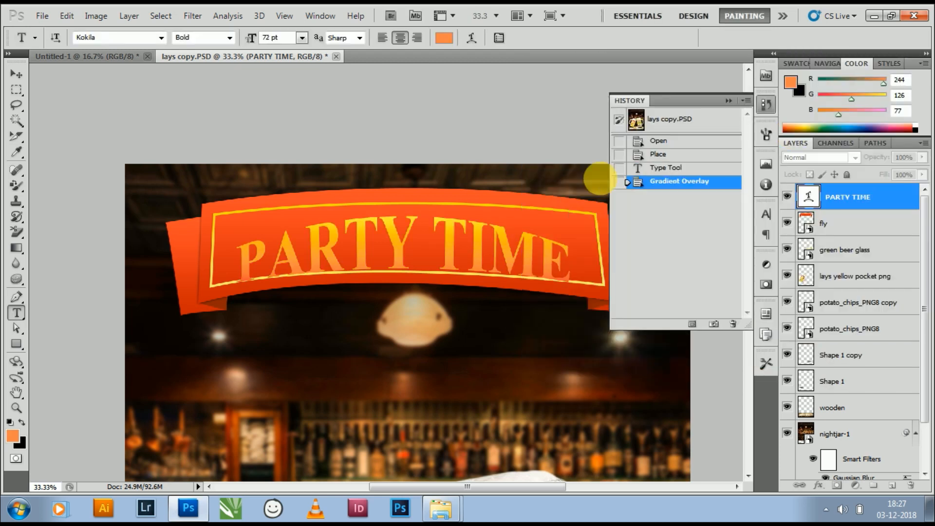
click(16, 78)
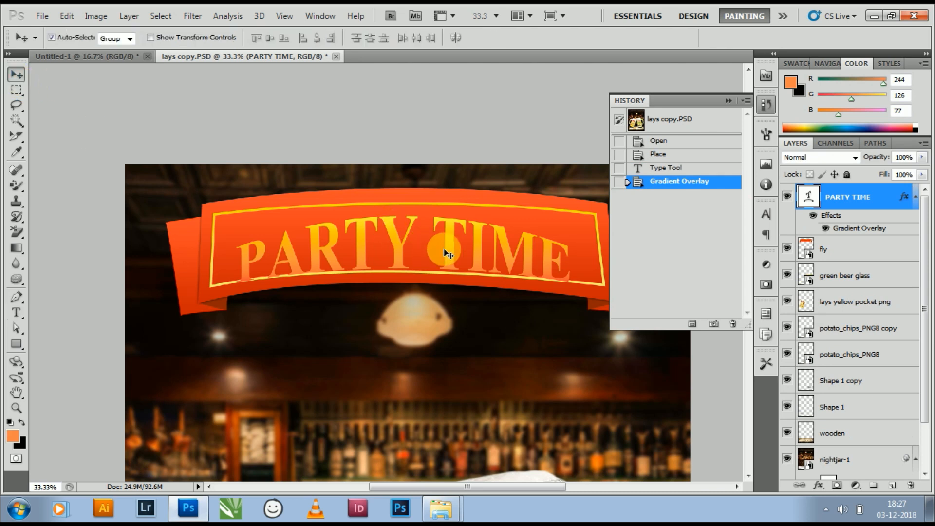
drag(448, 248, 457, 252)
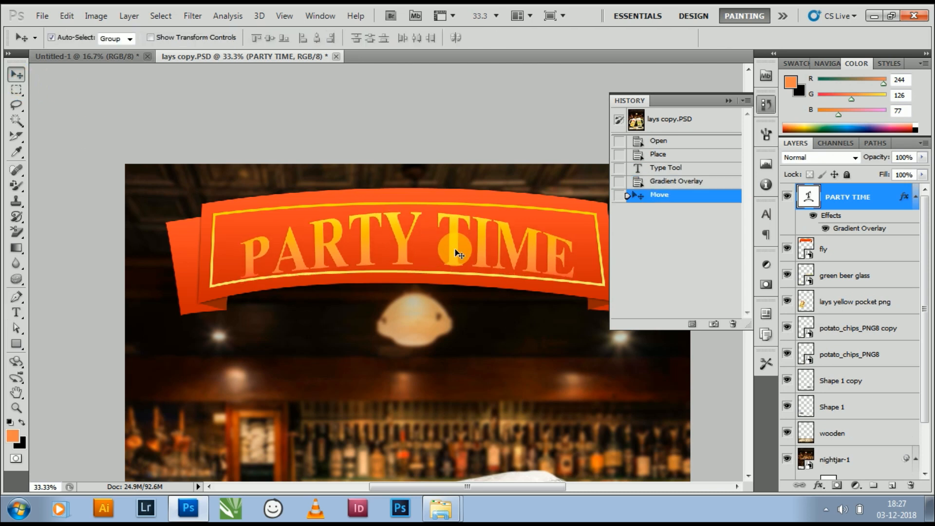
- Add a new text layer below the banner with "LAYS" and "PRESENTS" on separate lines
drag(485, 340, 407, 209)
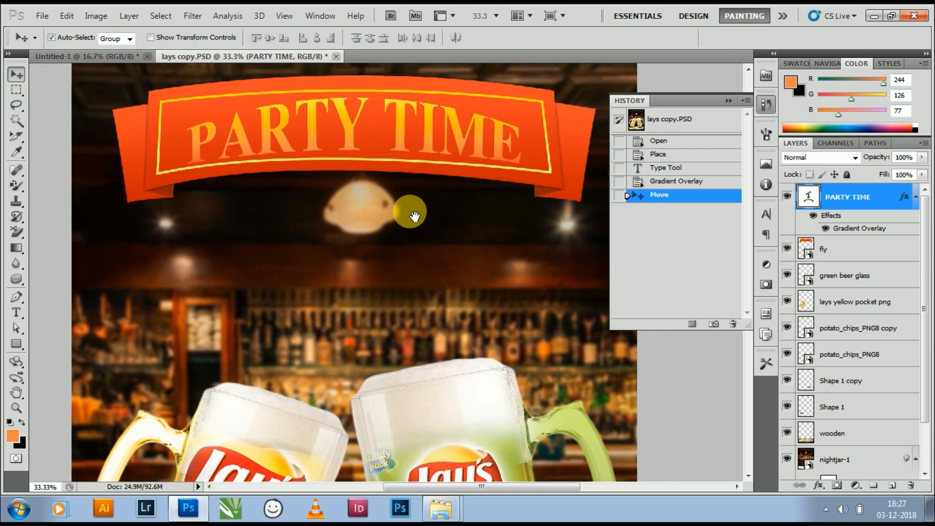
click(17, 313)
click(243, 217)
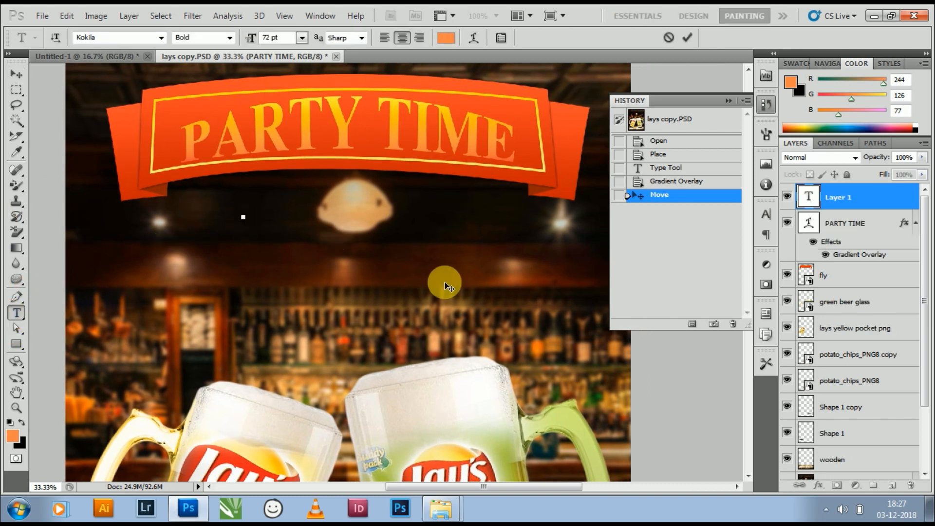
text(LAYS)
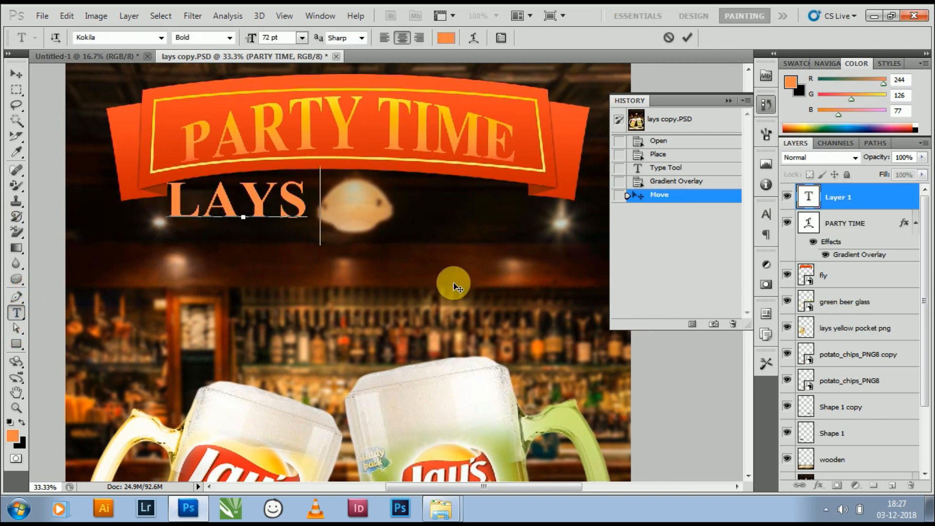
key(Return)
text(PRE)
key(BackSpace)
key(BackSpace)
key(BackSpace)
key(BackSpace)
key(BackSpace)
key(Return)
text(PRESENTS)
key(Return)
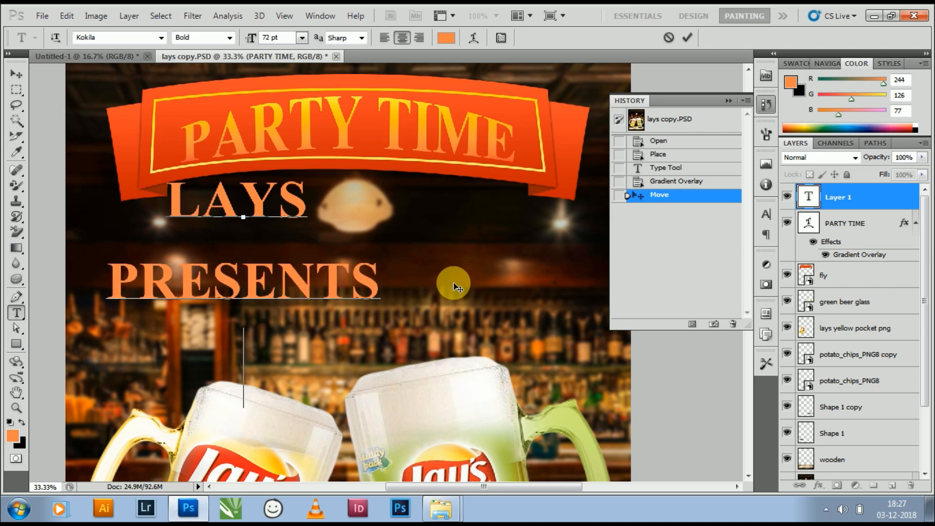
- Add "TWO INTERNATIONAL FLAVOURS" as the third line of the text below the banner
text(TWO INT)
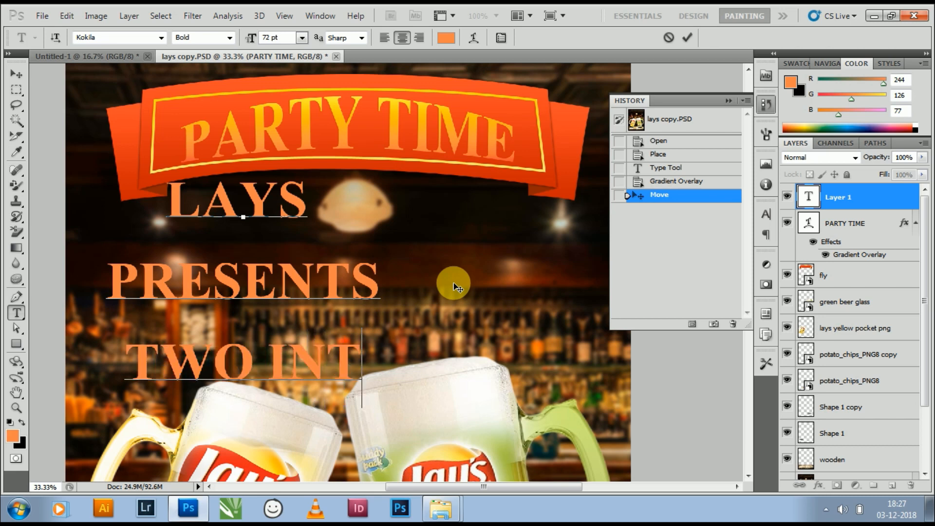
text(ERNATIONA)
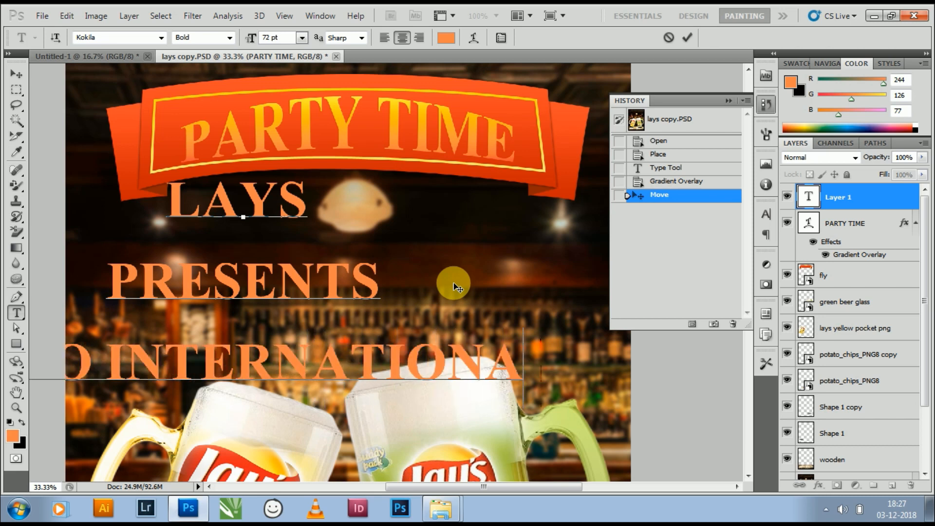
text(L)
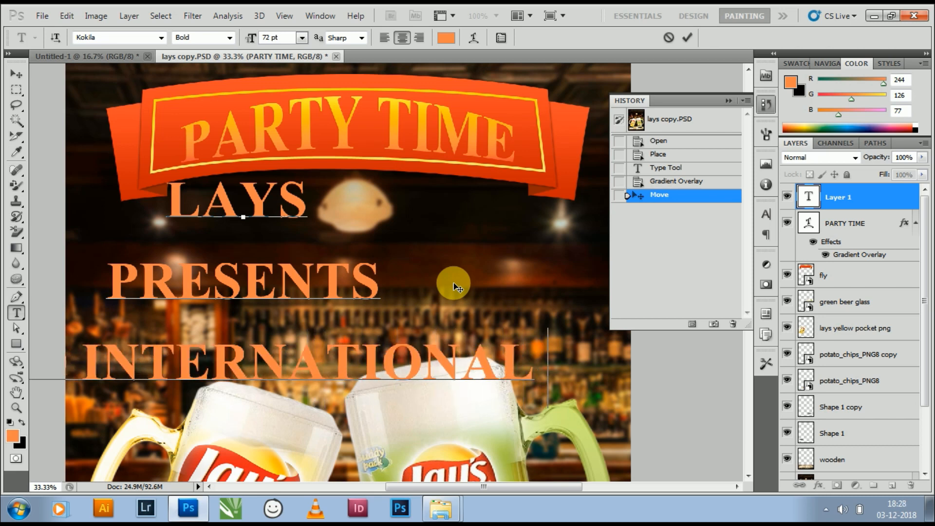
text( FLAVOURS)
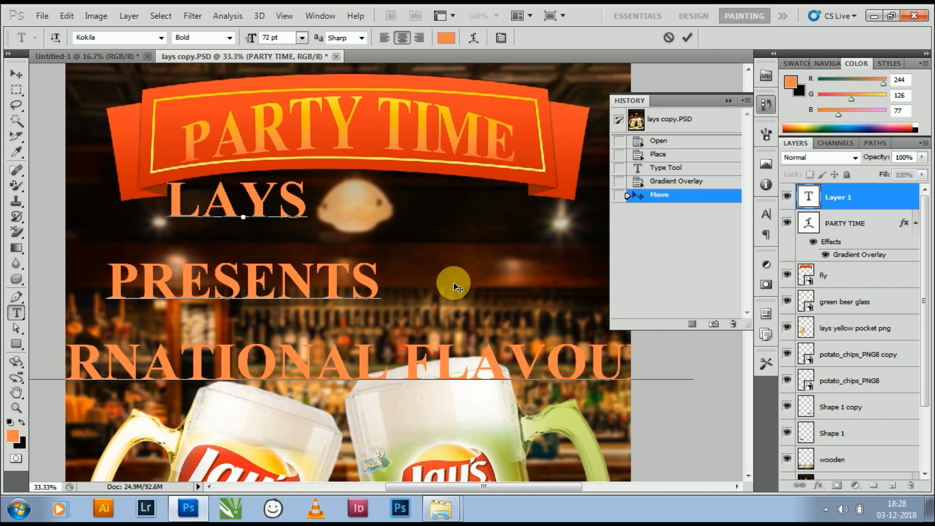
- Reduce all three text lines to 30 pt and center the text block beneath the banner
key(ctrl+a)
click(302, 37)
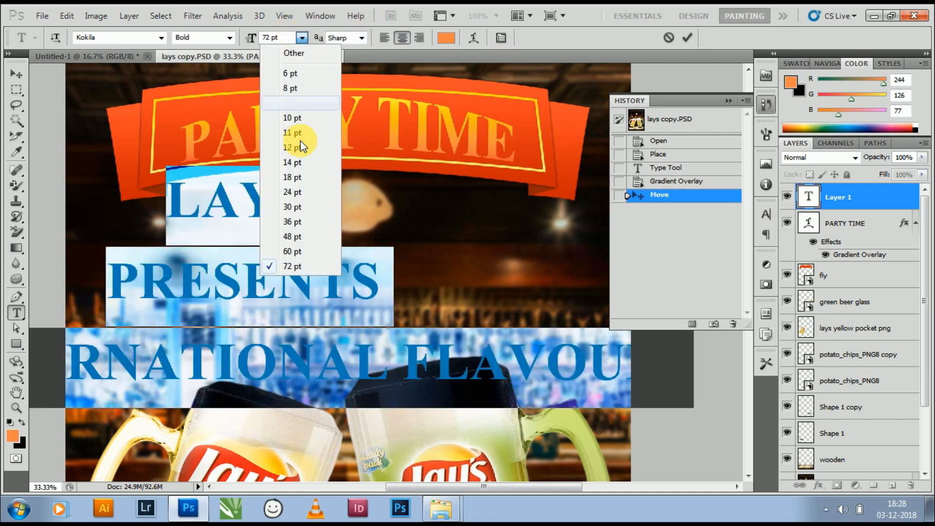
click(292, 264)
click(302, 38)
click(293, 252)
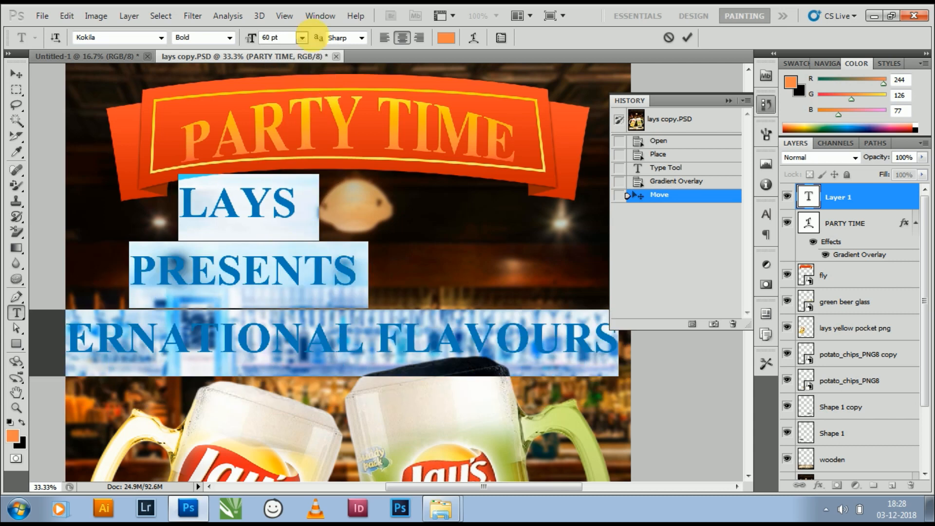
click(302, 38)
click(294, 208)
drag(354, 375, 465, 380)
- Enlarge the whole three-line text to 36 pt
key(ctrl+a)
click(302, 37)
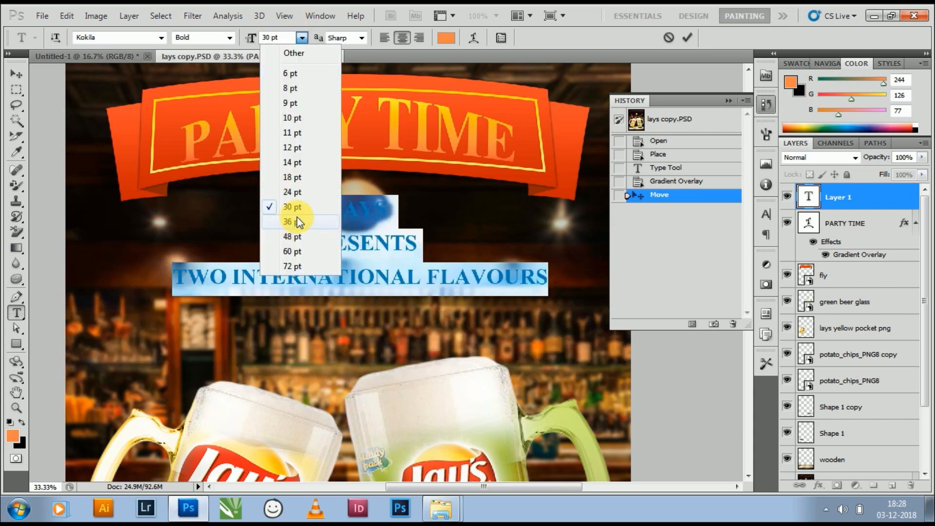
click(294, 221)
click(428, 274)
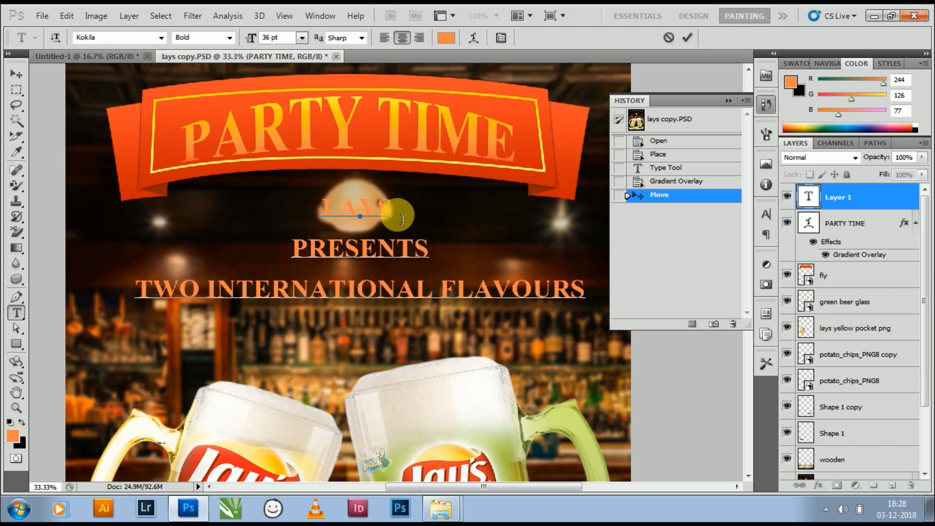
- Recolor the LAYS and PRESENTS lines to golden yellow #faba0a, sampled from the Lay's logo on the yellow mug
drag(317, 207, 431, 257)
click(446, 38)
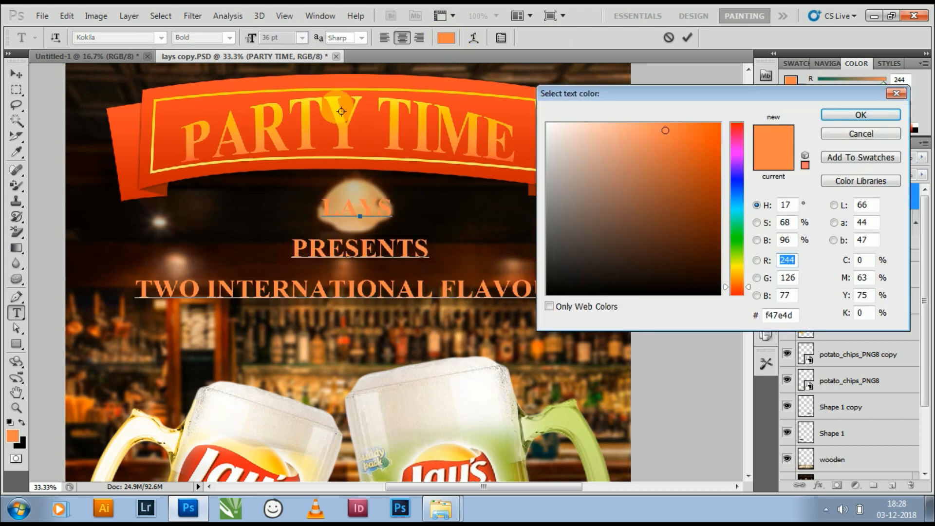
scroll(455, 198, down, 4)
click(268, 442)
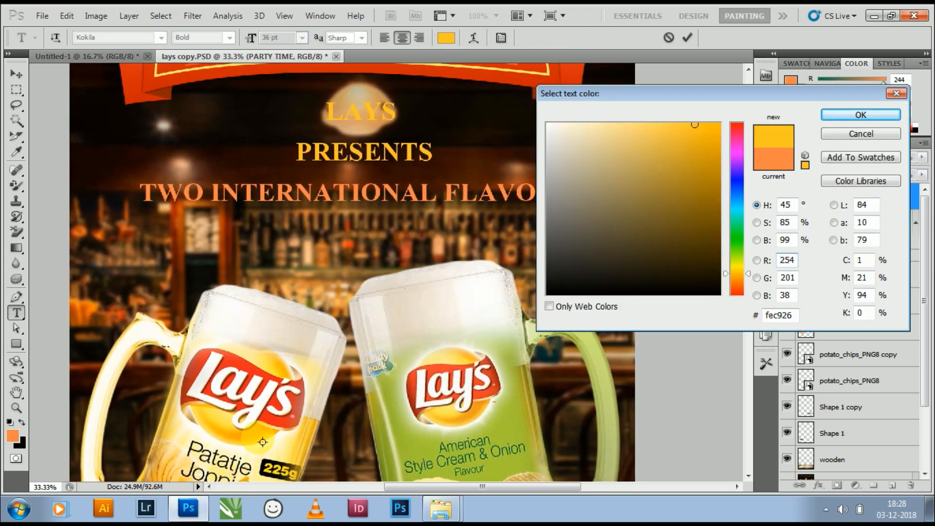
click(259, 439)
click(264, 444)
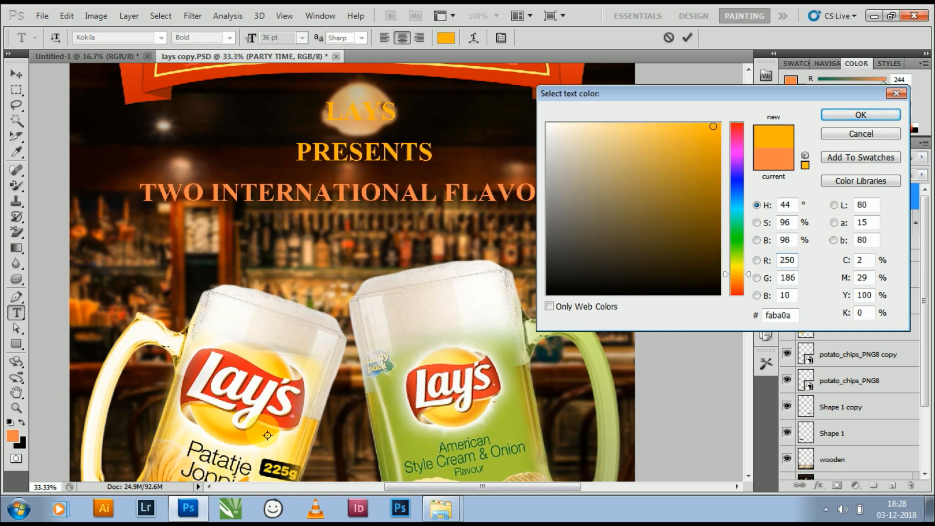
click(836, 117)
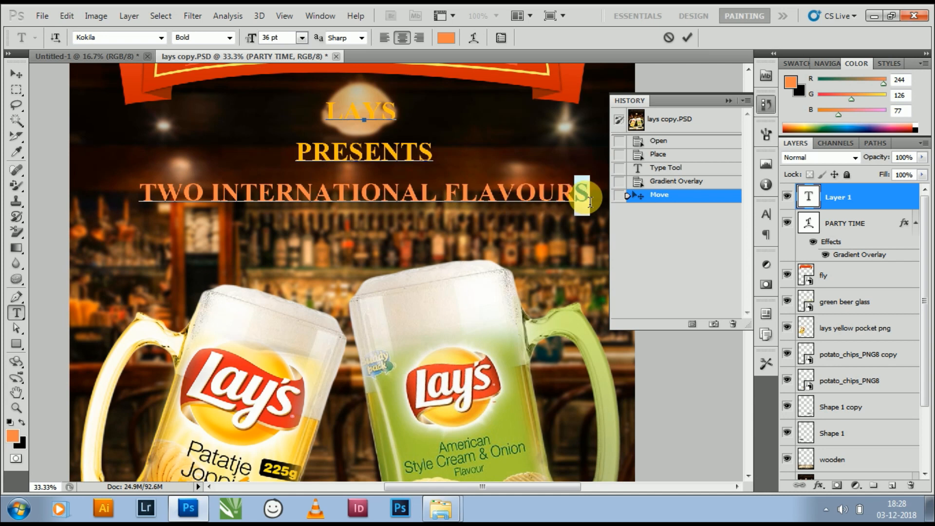
- Recolor the TWO INTERNATIONAL FLAVOURS line to green #a7cf3a, sampled from the green mug, and commit the text
drag(589, 194, 127, 214)
click(445, 38)
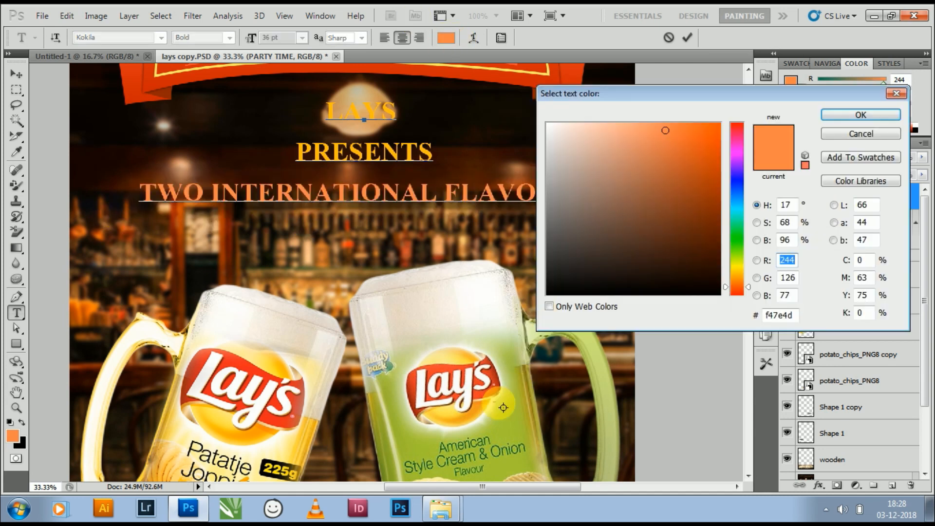
click(510, 422)
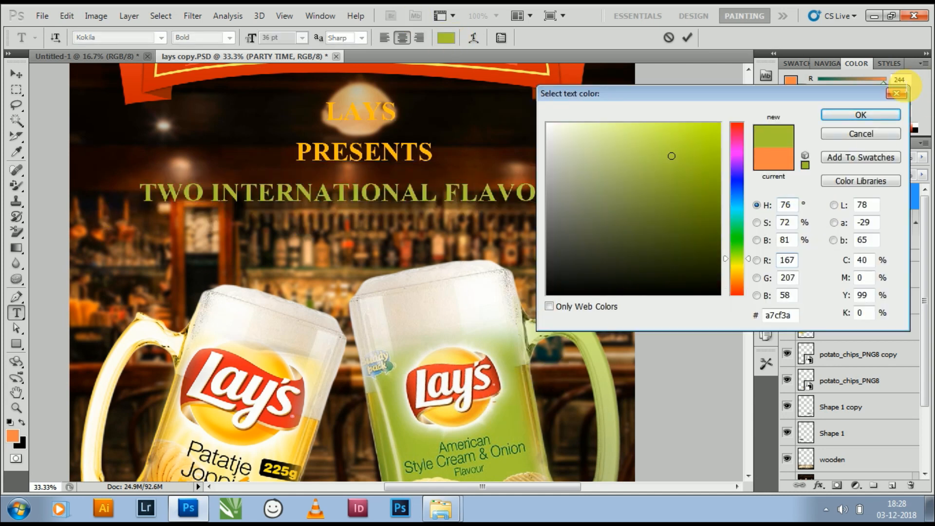
click(860, 115)
click(517, 195)
click(22, 81)
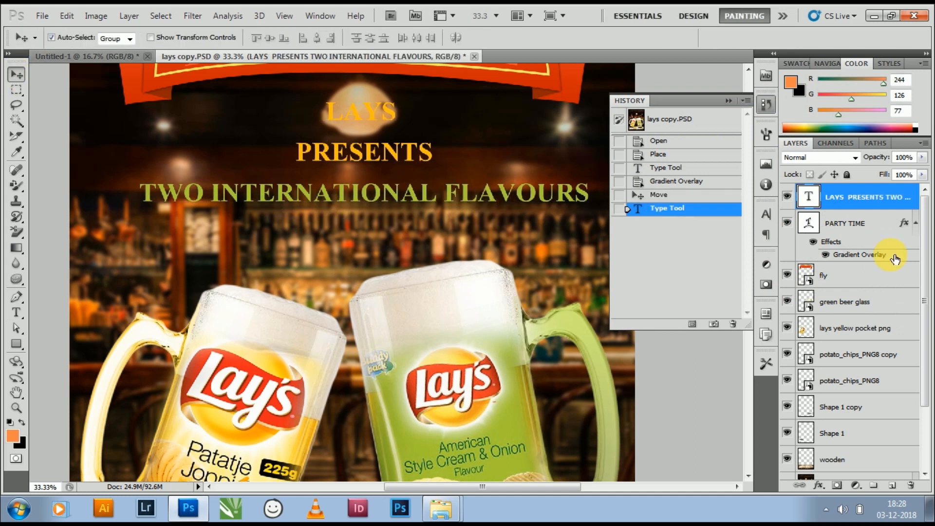
- Apply a drop shadow to the three-line text without global light, with 7 px distance and 11% spread
double_click(914, 189)
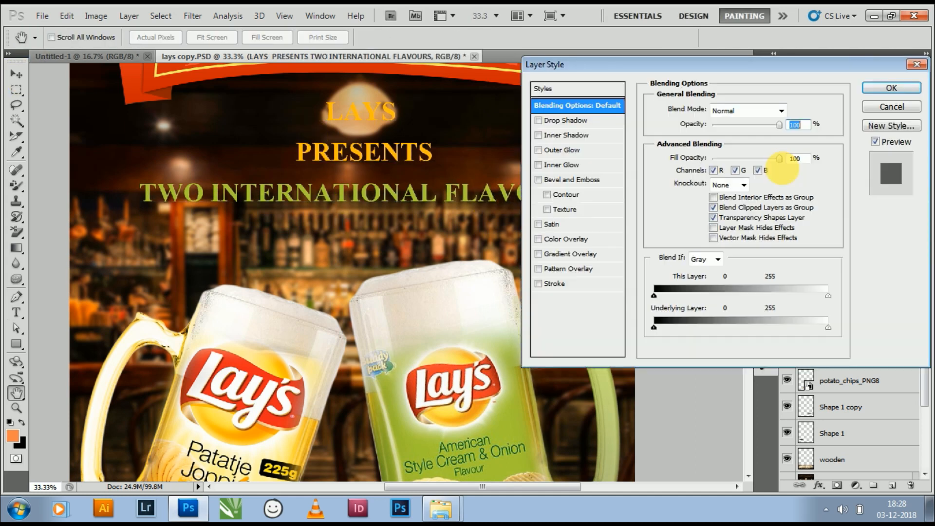
click(541, 120)
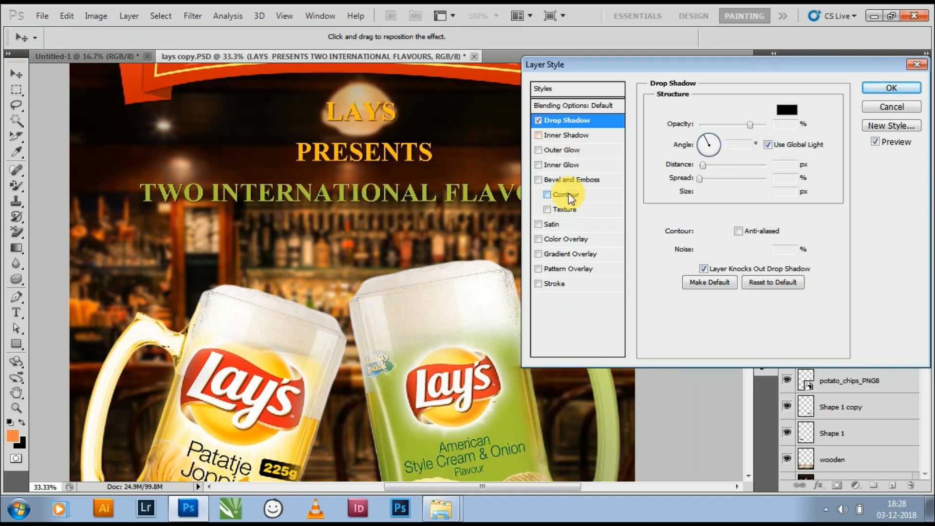
click(768, 144)
drag(703, 165, 710, 168)
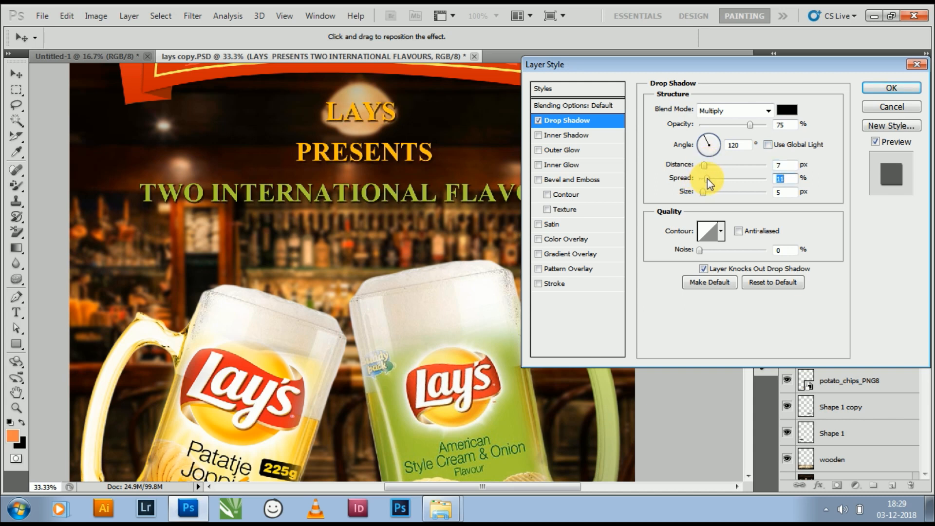
click(891, 87)
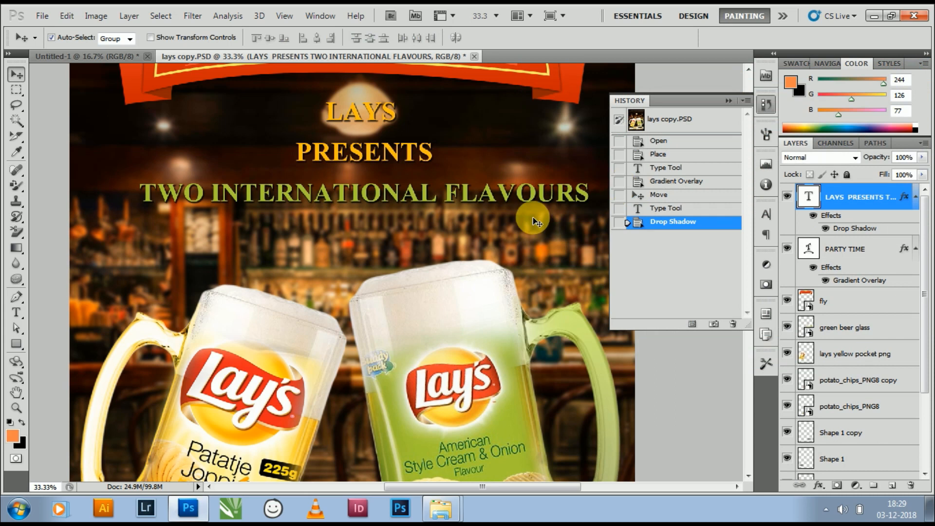
- Move the three-line text block slightly down so that LAYS sits just below the ceiling lamp
key(ctrl+minus)
key(ctrl+minus)
key(ctrl+minus)
key(ctrl+plus)
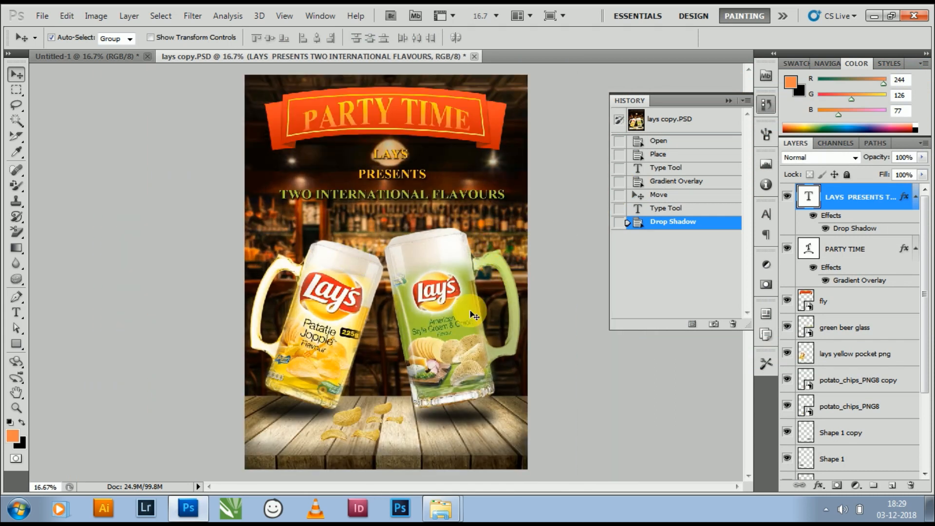
drag(402, 177, 401, 193)
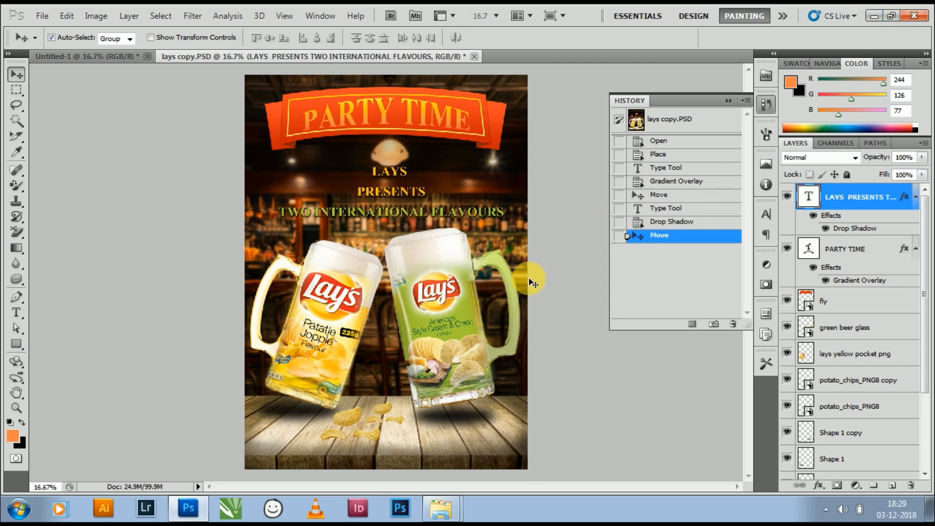
- Place the lays-logo image on the poster, scaled down in the lower-left corner of the wooden tabletop
click(441, 509)
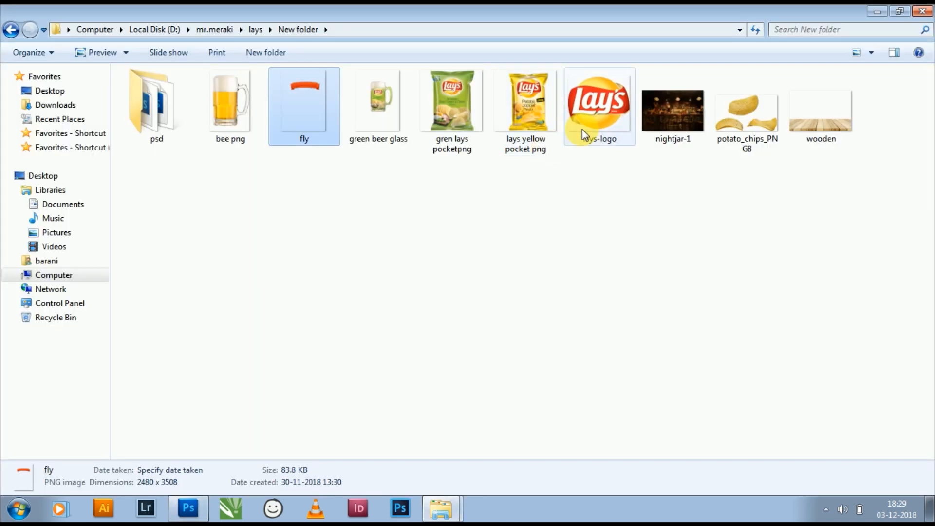
click(583, 130)
click(198, 509)
drag(197, 509, 341, 407)
drag(276, 377, 459, 223)
drag(487, 199, 292, 445)
key(Return)
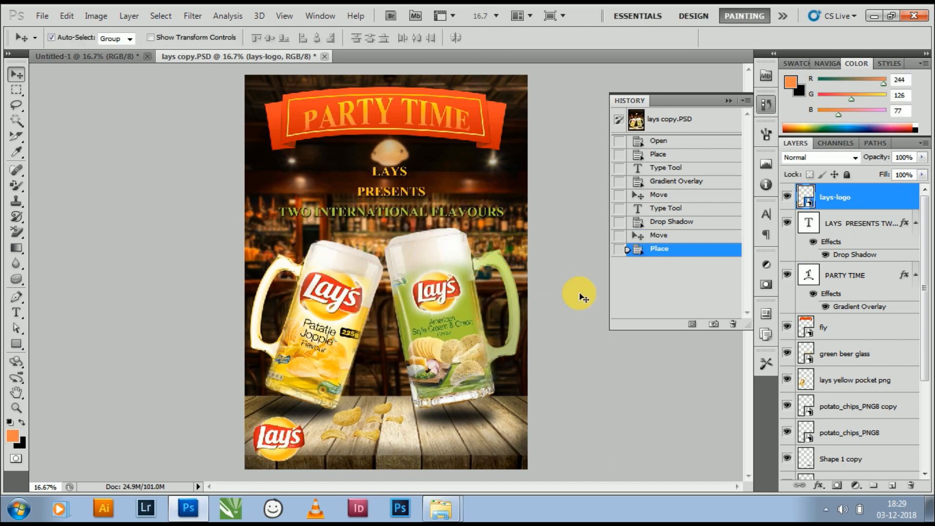
- Place the gren lays pocketpng image on the poster, scaled to about 15% in the lower-right corner of the tabletop
click(461, 515)
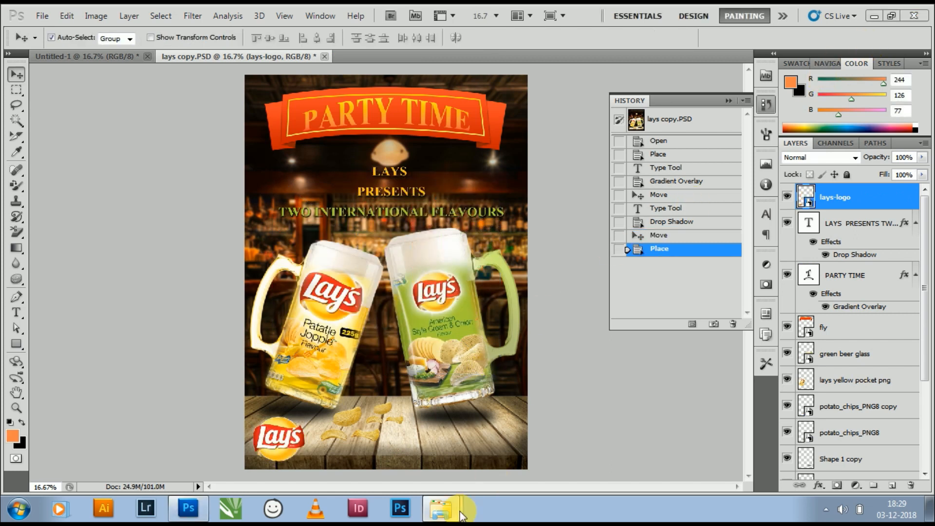
click(461, 473)
click(773, 124)
click(584, 129)
click(449, 113)
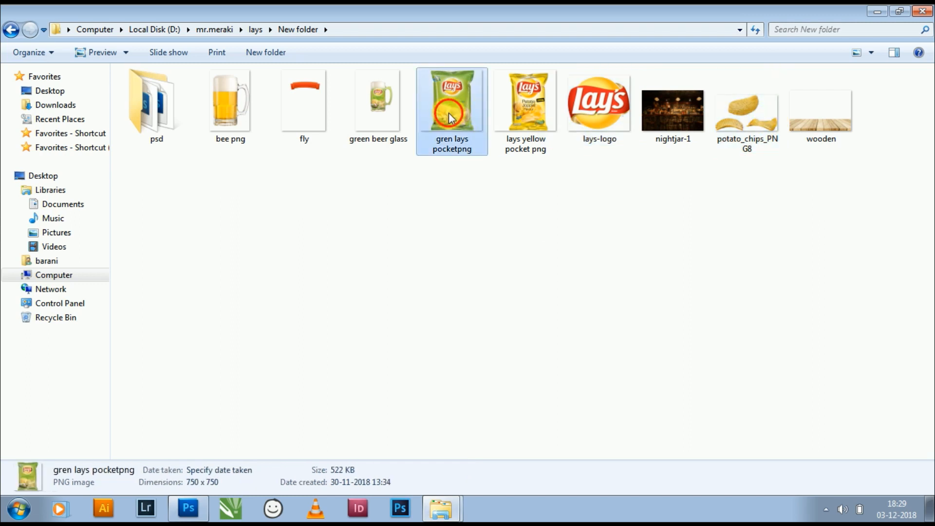
drag(449, 114, 441, 376)
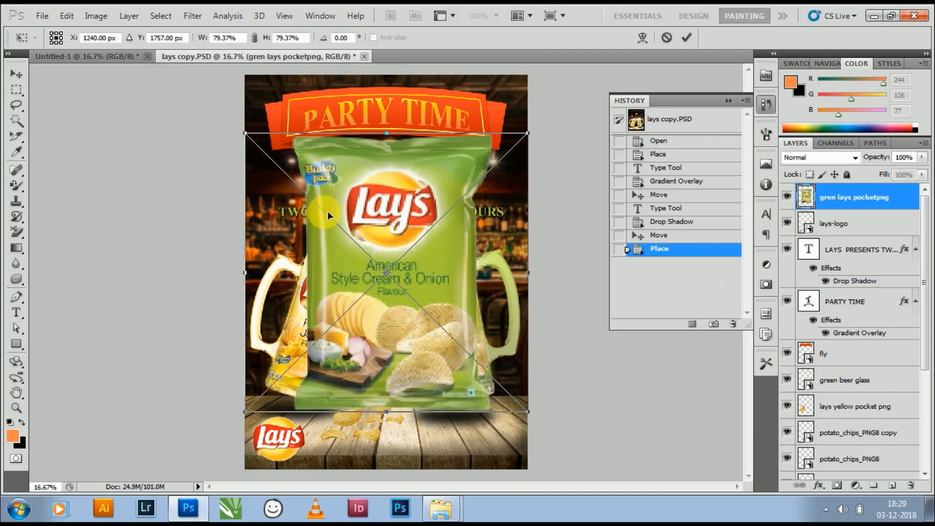
drag(246, 134, 436, 322)
drag(491, 333, 500, 391)
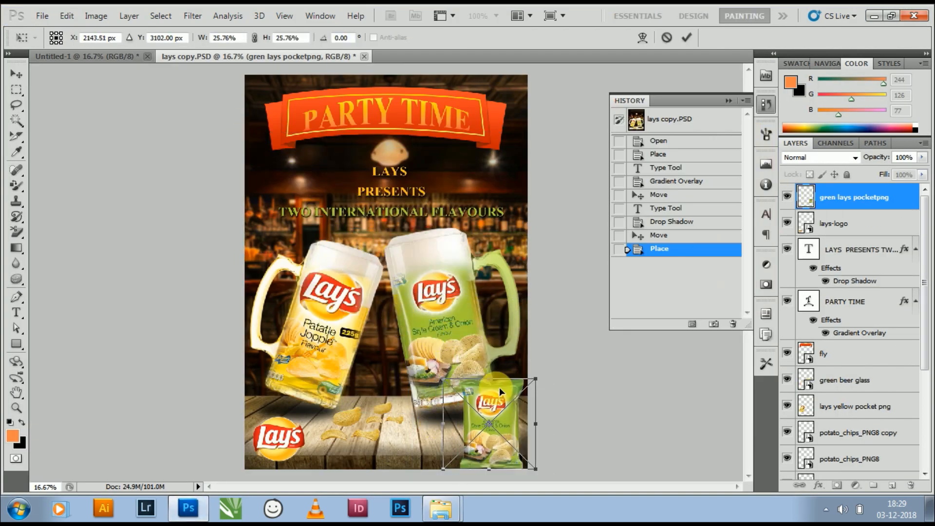
drag(443, 379, 474, 407)
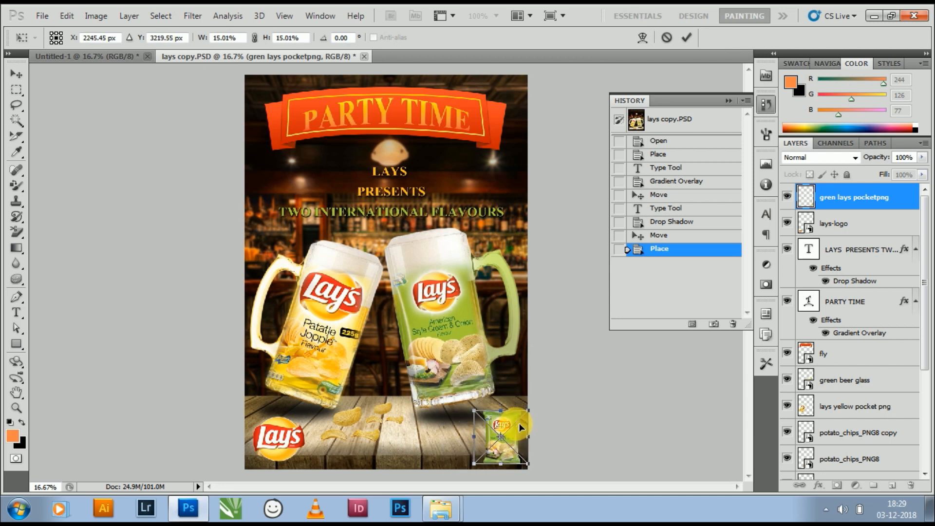
key(Return)
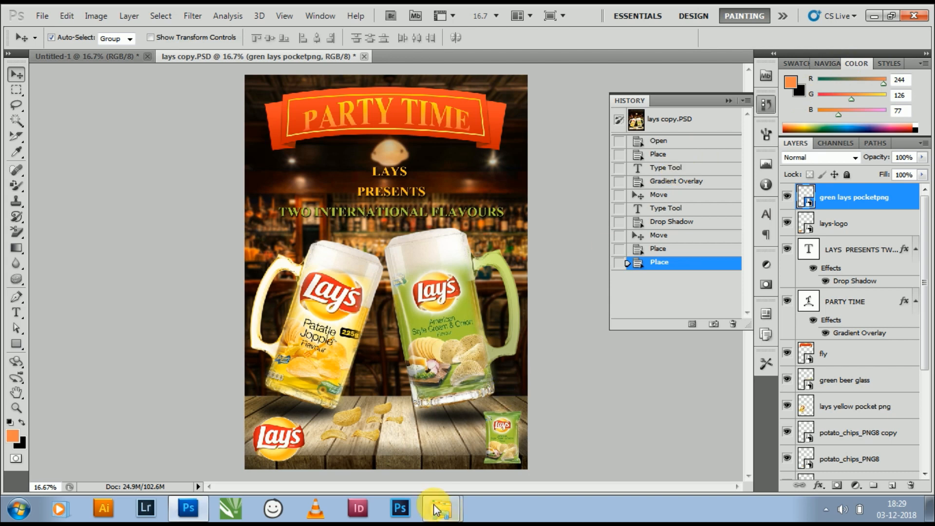
- Place the lays yellow pocket png image on the poster, scaled to 27.63% beside the green packet on the tabletop
click(458, 451)
click(531, 133)
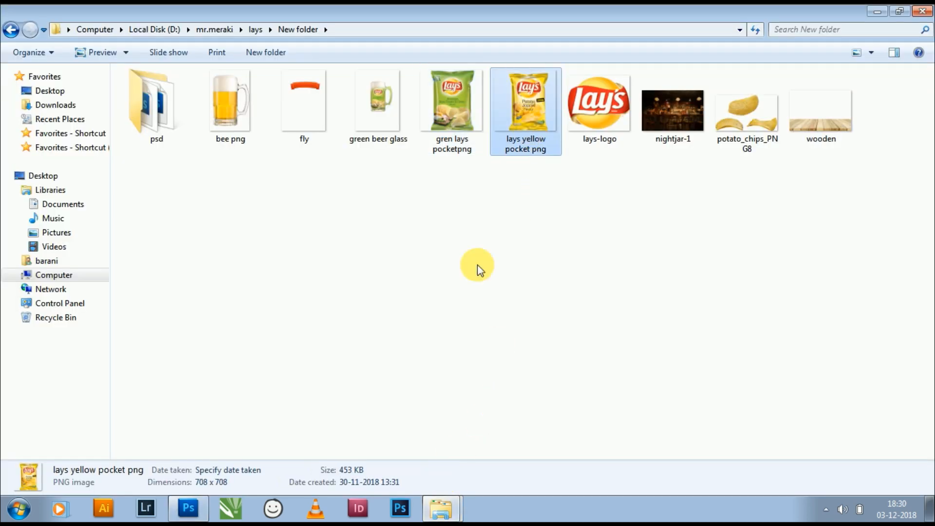
drag(196, 509, 461, 429)
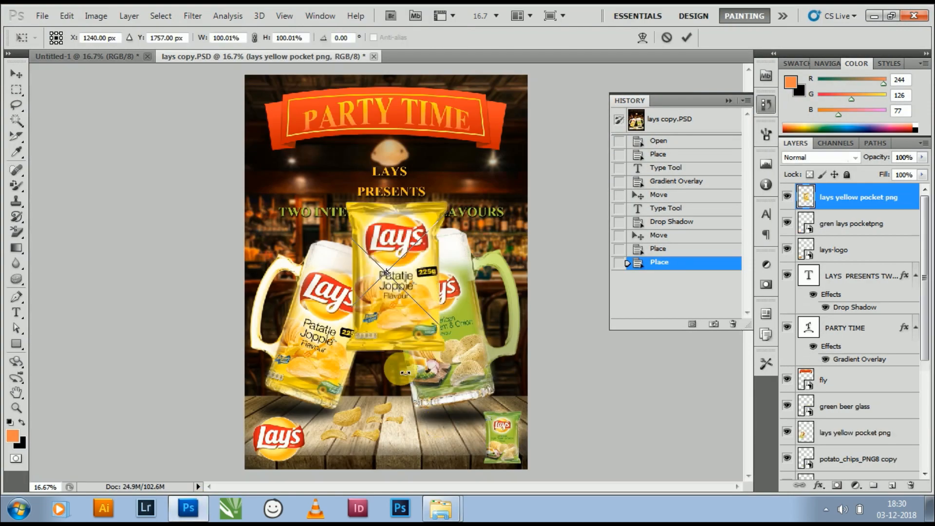
drag(305, 191, 419, 291)
drag(452, 320, 469, 427)
drag(423, 404, 439, 420)
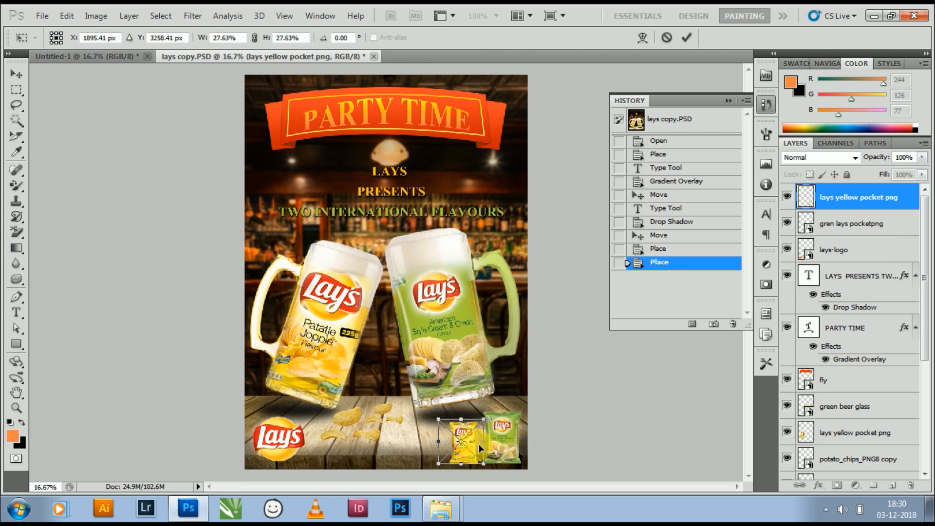
key(Return)
- Nudge the Lay's logo slightly down and shift the small yellow and green packets slightly left on the tabletop
mouse_move(282, 446)
mouse_down()
mouse_move(293, 449)
mouse_move(283, 452)
mouse_up()
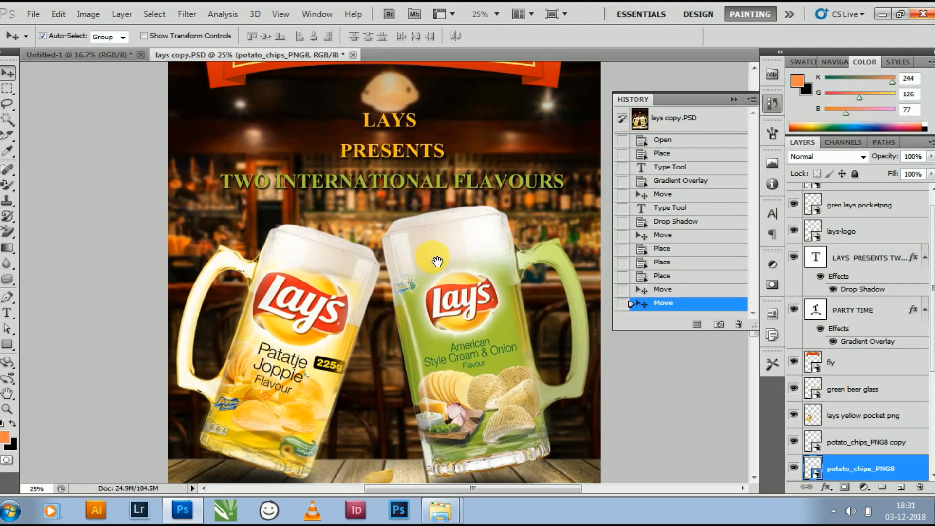
scroll(516, 331, down, 5)
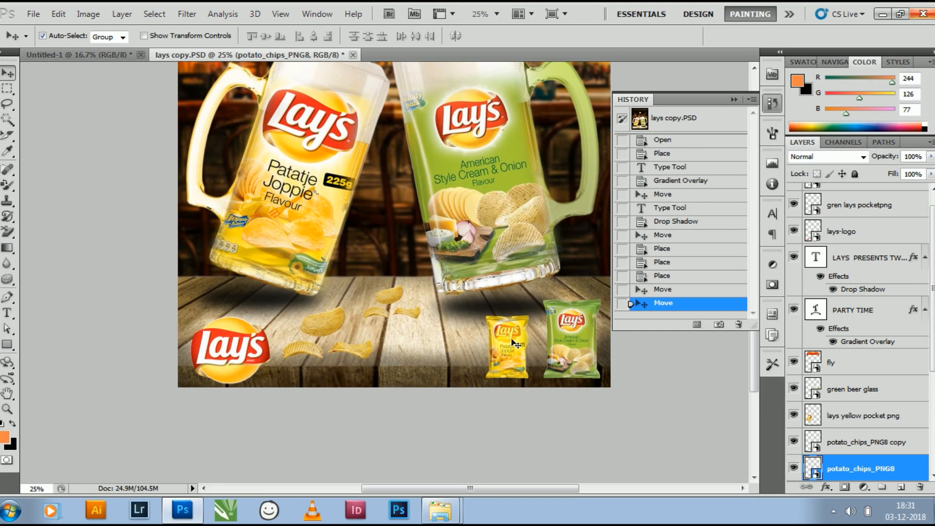
click(515, 330)
drag(517, 330, 507, 348)
drag(583, 345, 573, 345)
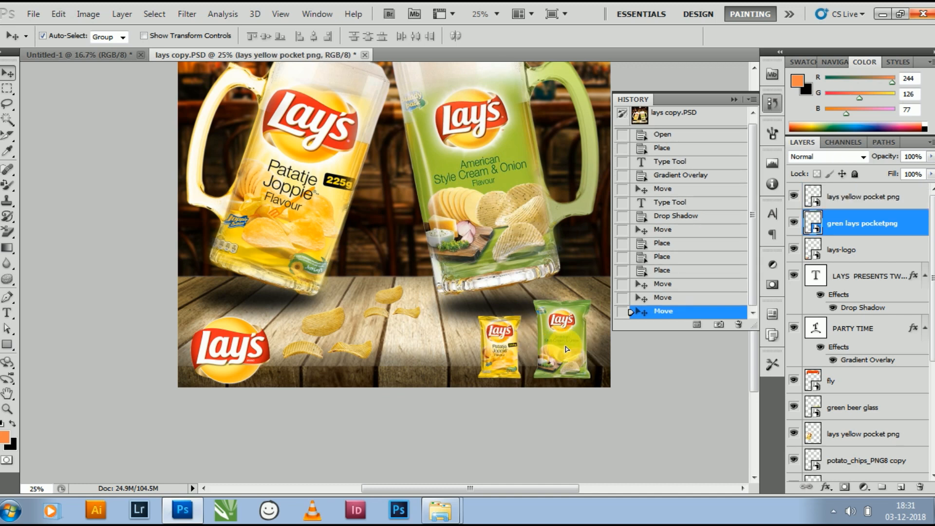
- Apply a Multiply drop shadow at a 120° angle to the small green packet, with increased distance and size
double_click(927, 229)
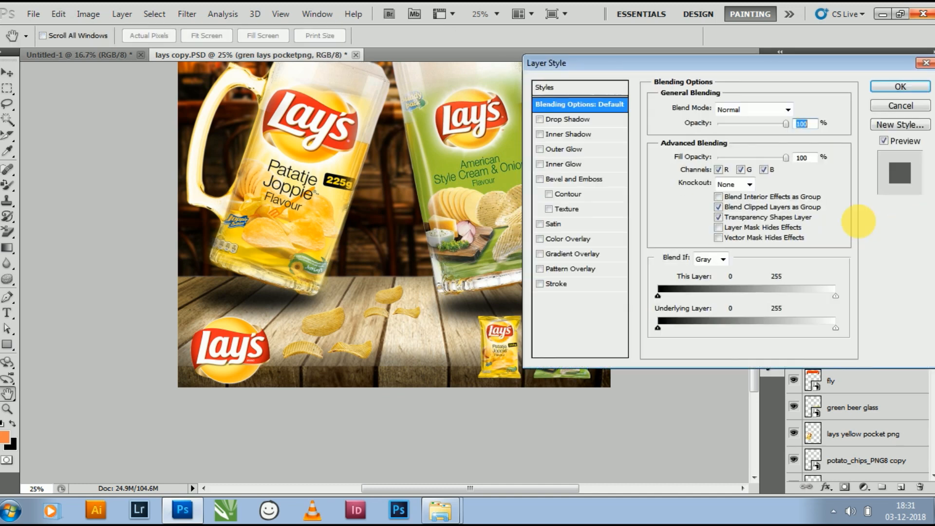
click(539, 119)
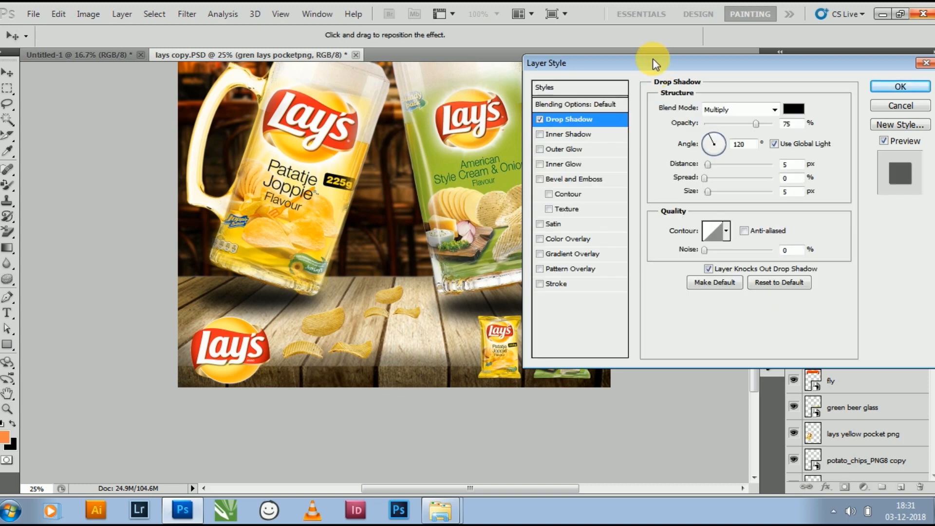
drag(652, 63, 800, 46)
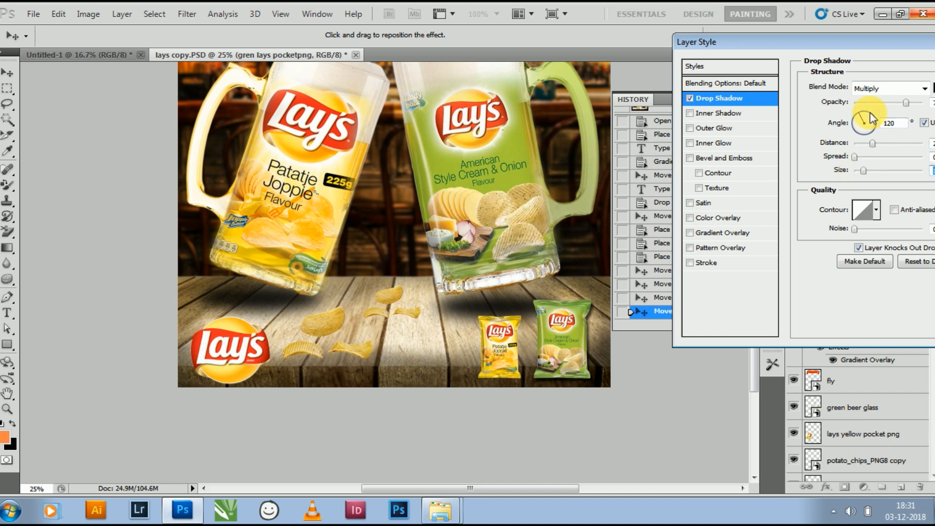
drag(862, 42, 795, 53)
drag(890, 55, 751, 73)
click(844, 96)
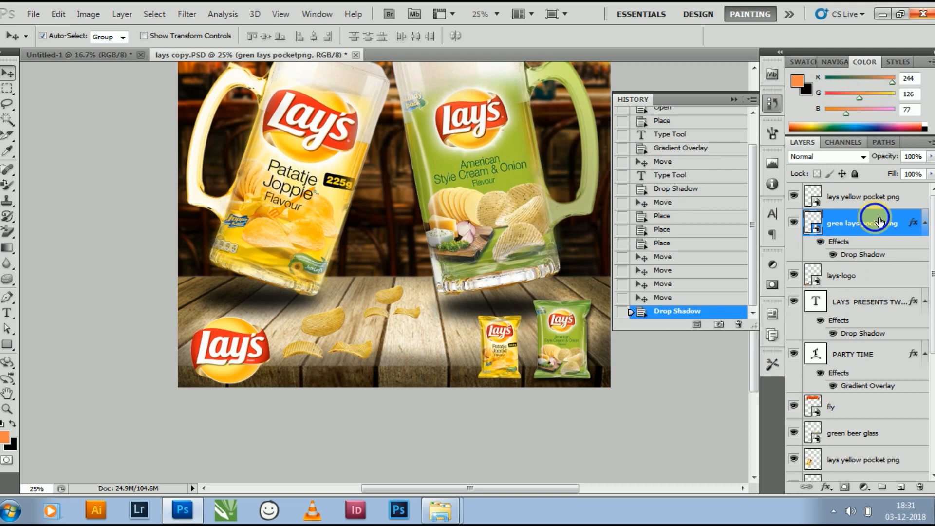
- Copy the green packet's layer style and paste it onto the small yellow packet's layer
right_click(879, 222)
click(790, 404)
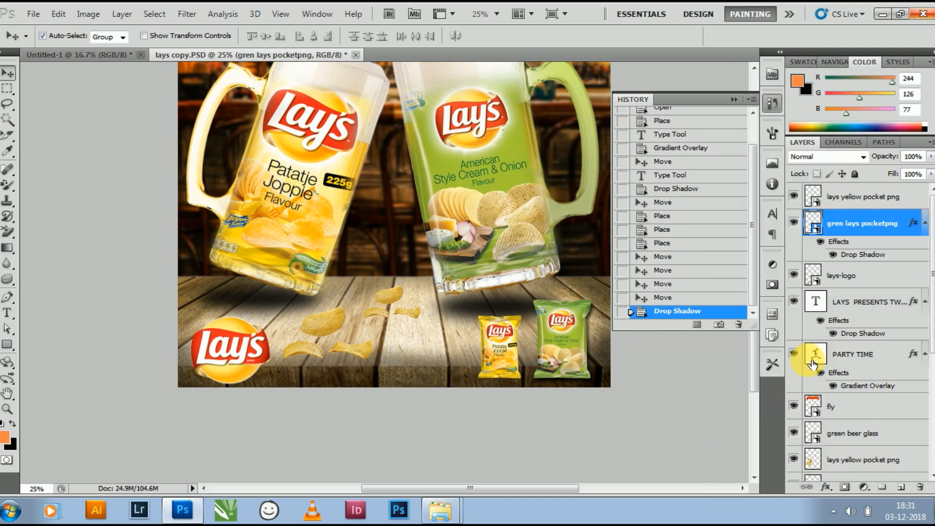
right_click(883, 198)
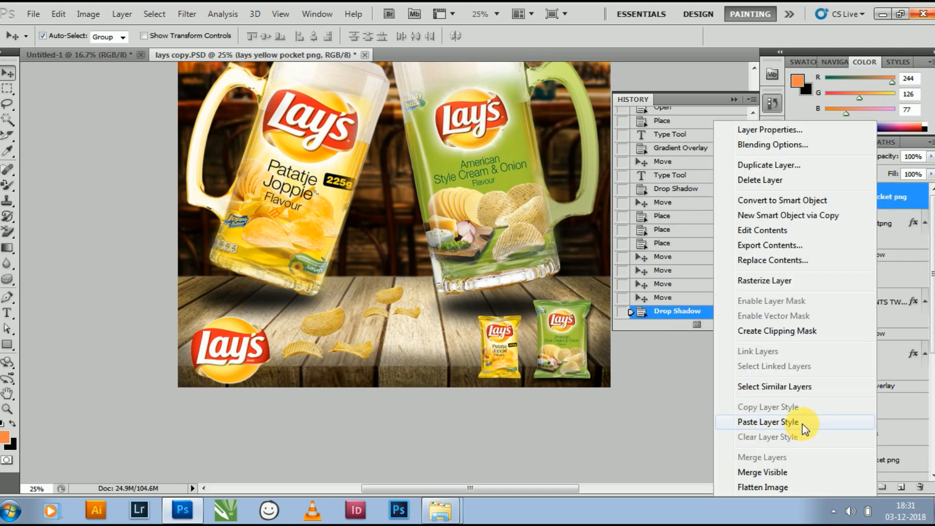
click(769, 422)
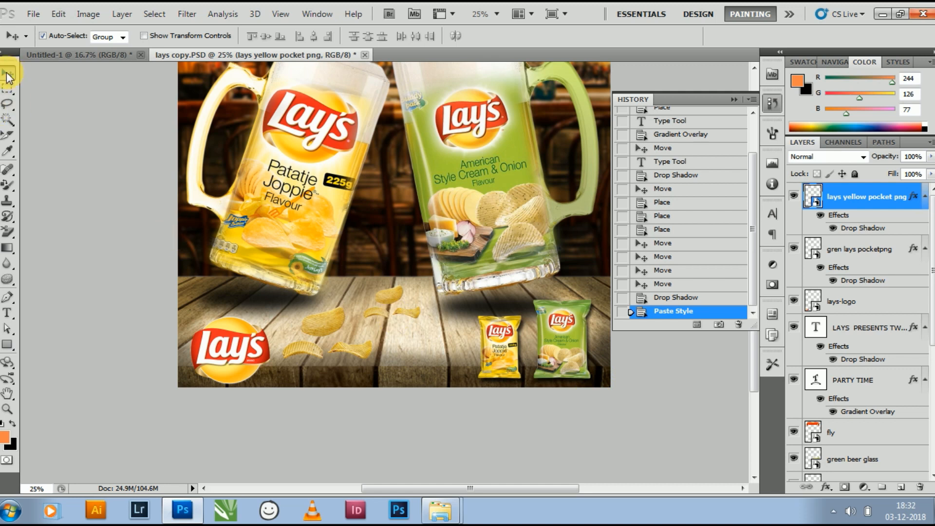
- Move the smaller group of potato chips slightly down on the wooden tabletop
drag(424, 315, 420, 329)
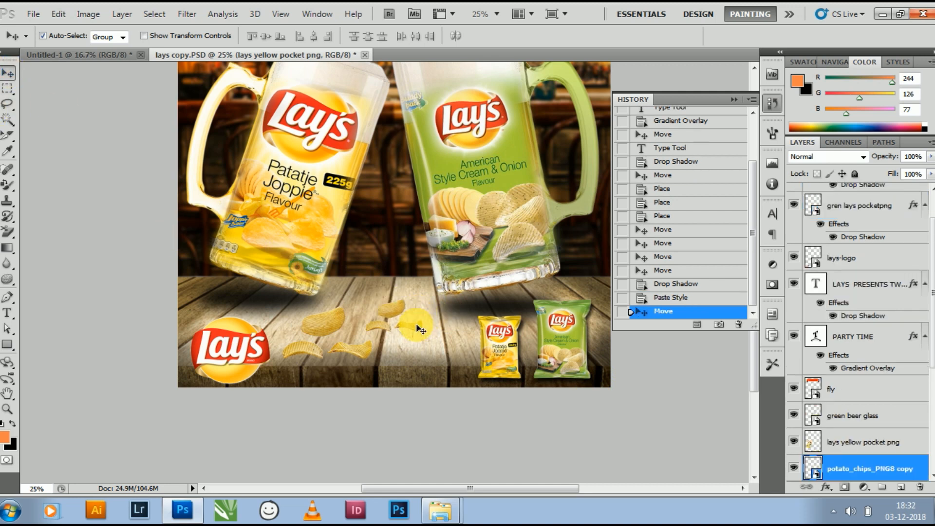
key(ctrl+minus)
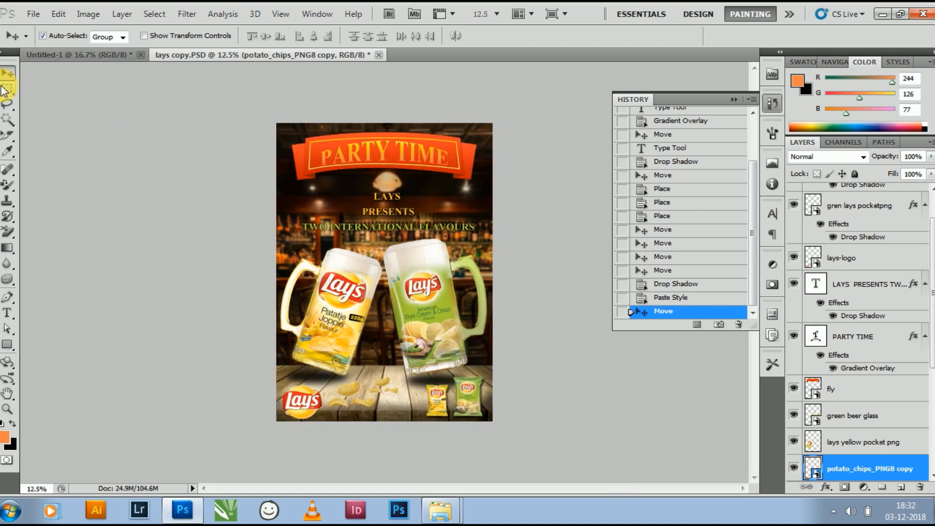
- Start saving a copy of the poster with JPEG chosen as the file format
click(34, 20)
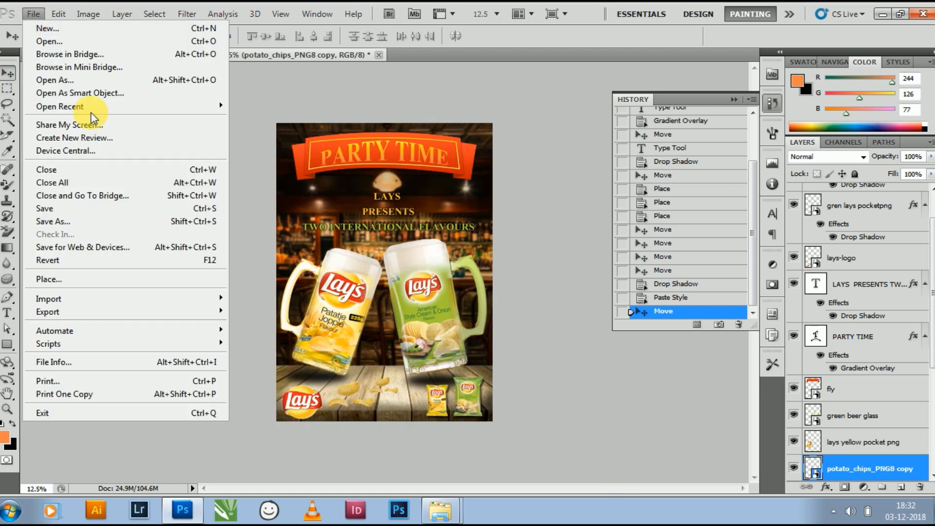
click(72, 221)
click(536, 292)
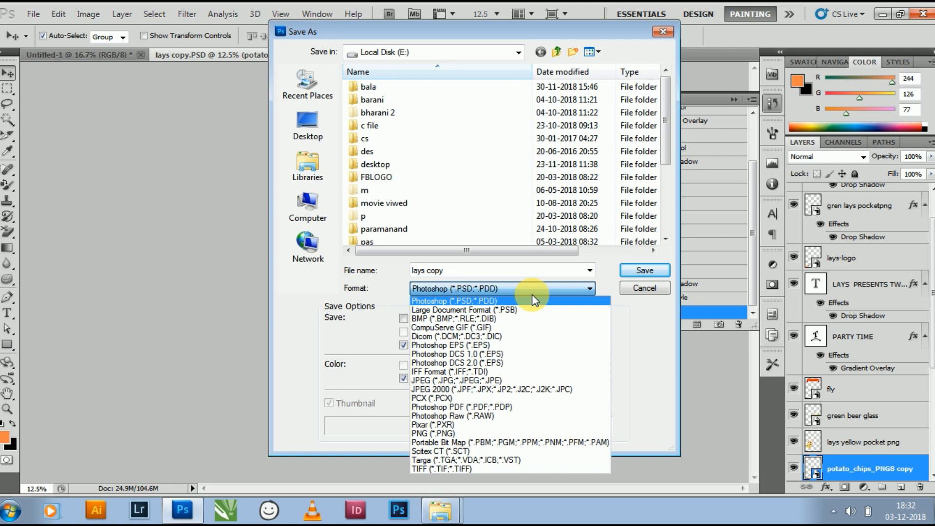
click(487, 380)
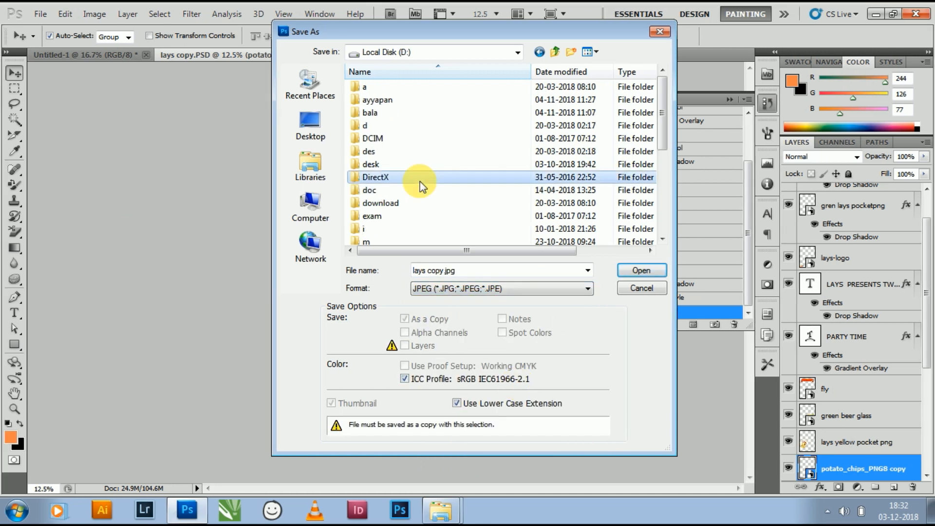
- Save the JPEG as images (7).jpg in New folder under mr.meraki > lays on drive D:, at Maximum quality 12 with Baseline ("Standard")
key(m)
key(r)
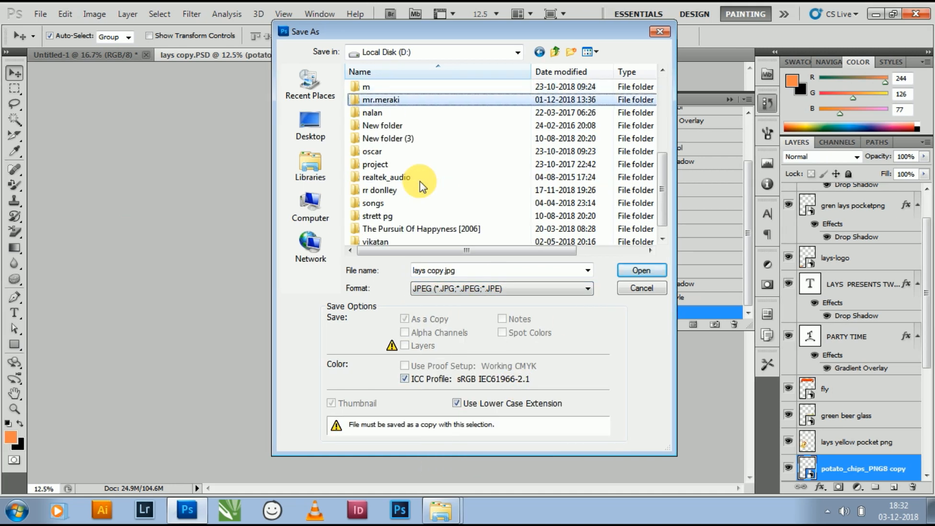
key(Return)
key(l)
key(Down)
key(Return)
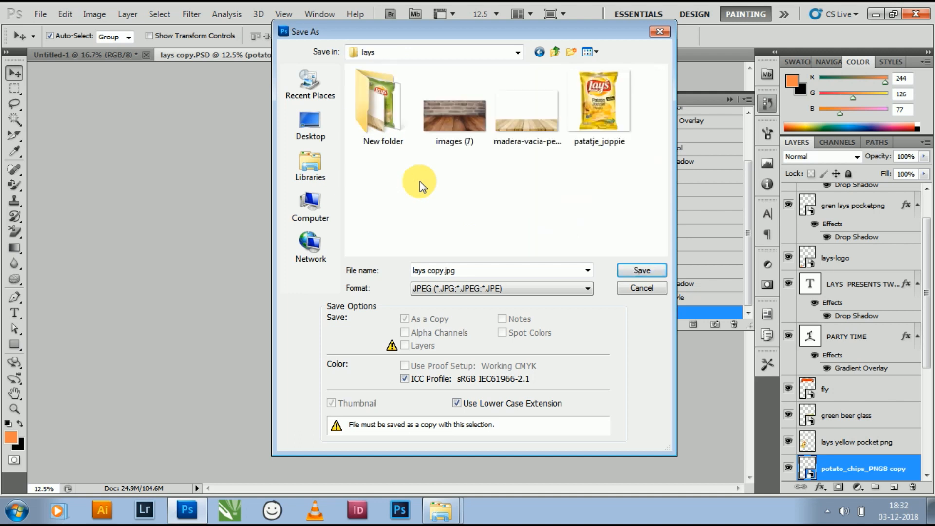
key(Right)
key(Left)
key(Return)
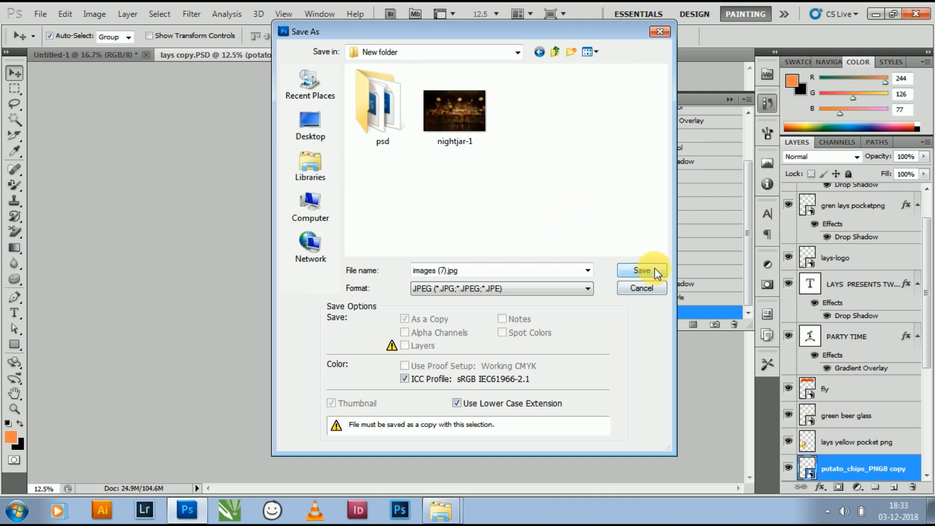
click(642, 270)
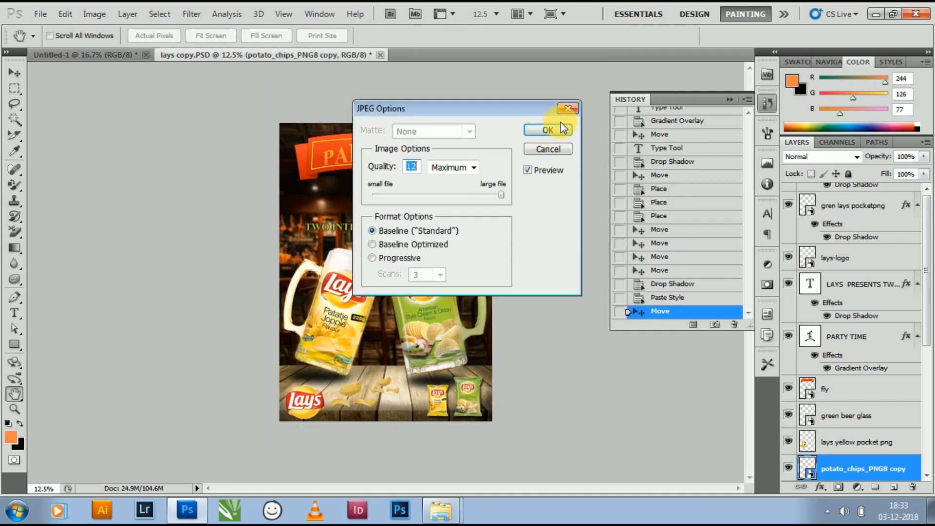
click(557, 132)
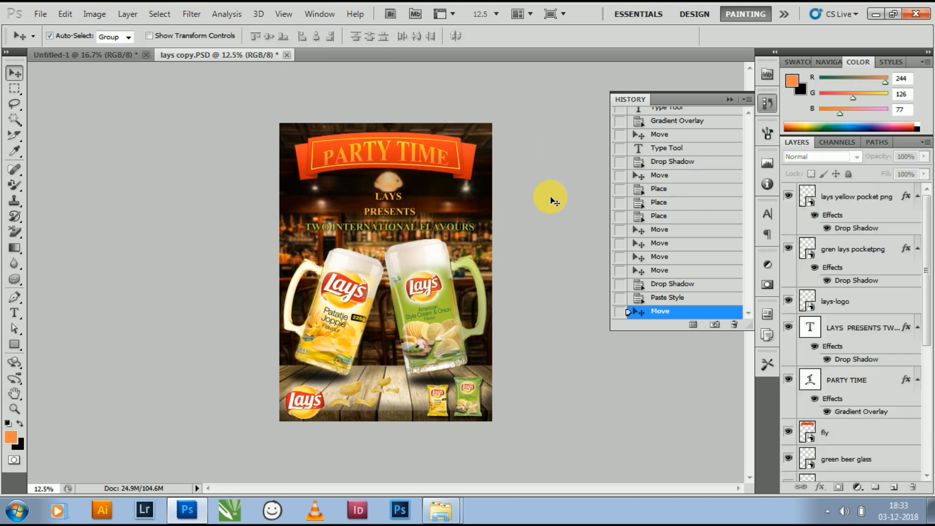
- Switch to Windows Explorer and open the mr.meraki folder on Local Disk (D:)
click(441, 520)
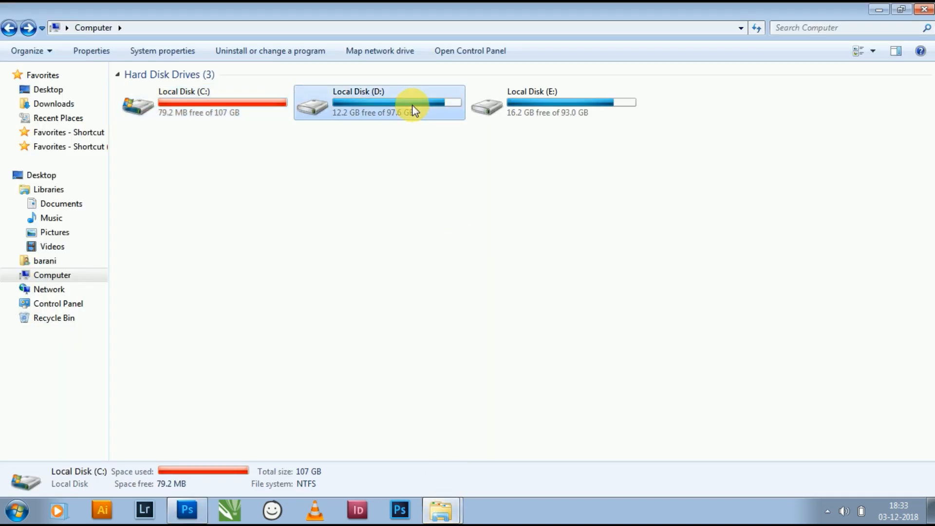
double_click(412, 110)
click(351, 153)
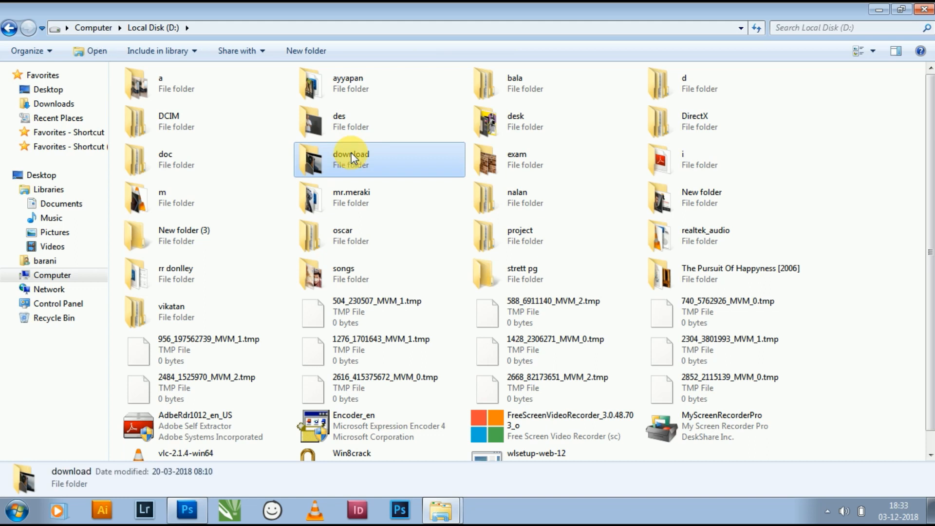
double_click(354, 195)
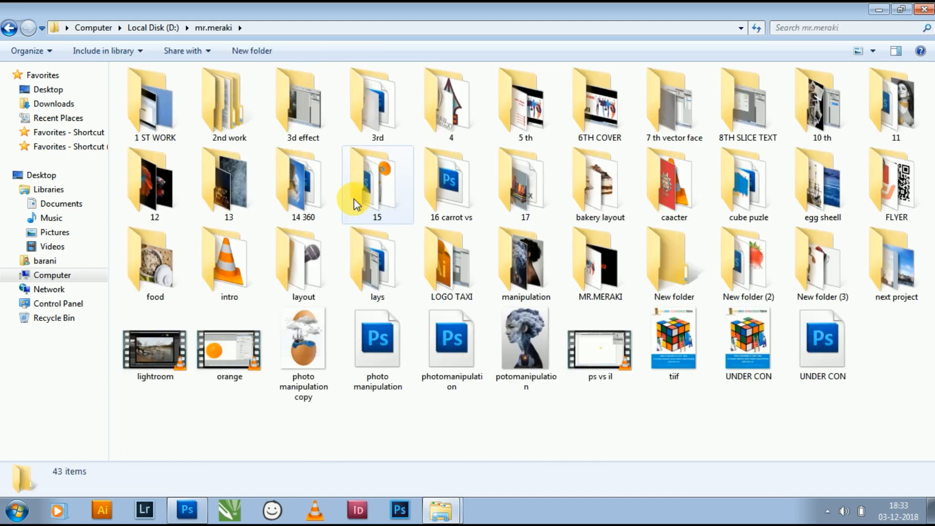
click(354, 199)
- Open the lays folder and its New folder subfolder, where the poster was exported
key(l)
key(Return)
key(BackSpace)
key(l)
key(l)
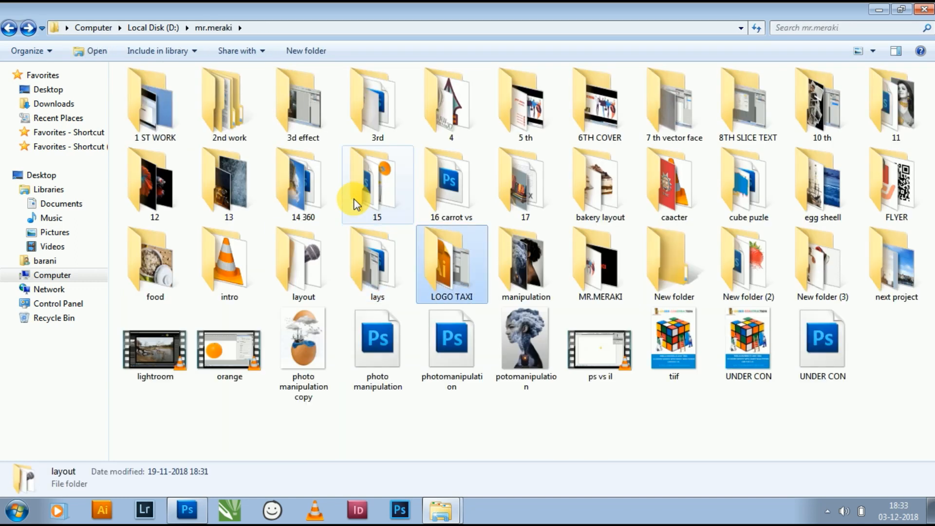
key(Left)
key(Return)
key(Return)
- Open the exported images (7) picture in Windows Photo Viewer and examine the tagline, mugs, chips, logo and packets up close
key(Right)
key(Right)
key(Right)
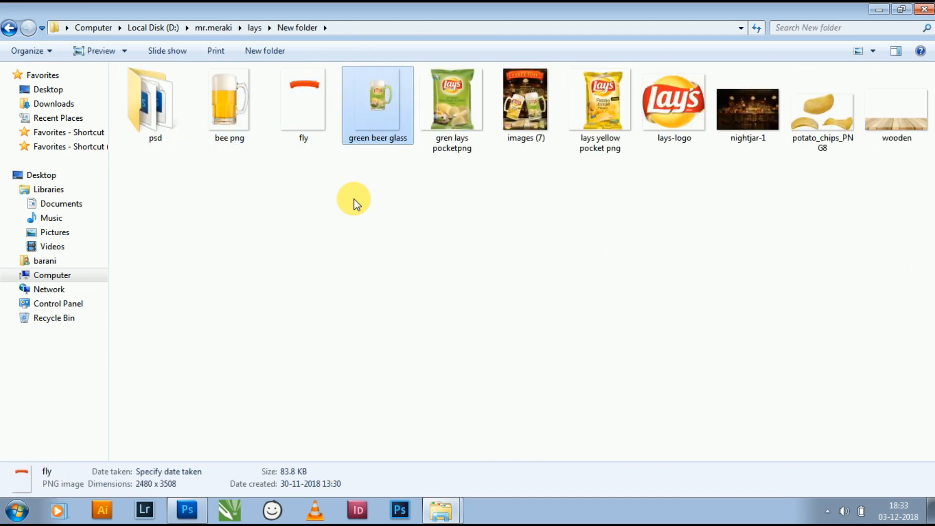
key(Right)
key(Right)
key(Return)
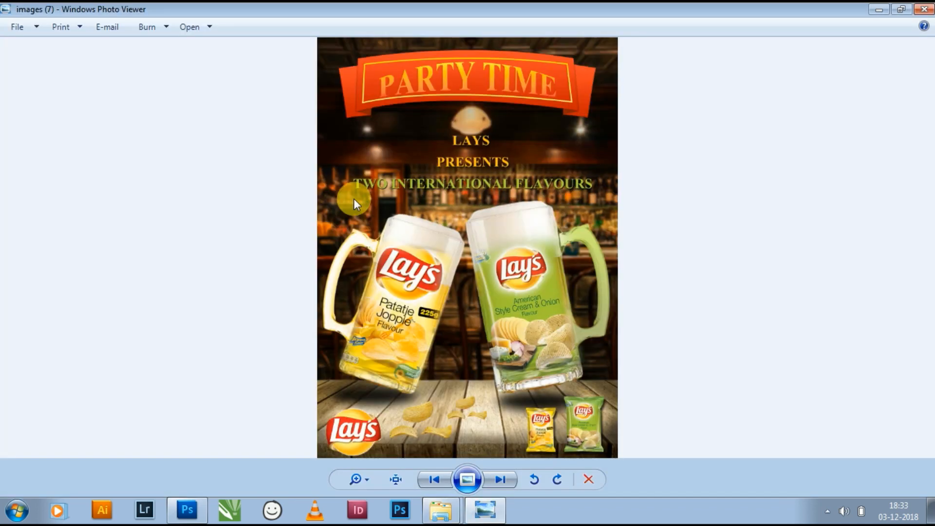
scroll(354, 198, up, 1)
scroll(354, 198, down, 1)
scroll(354, 198, up, 2)
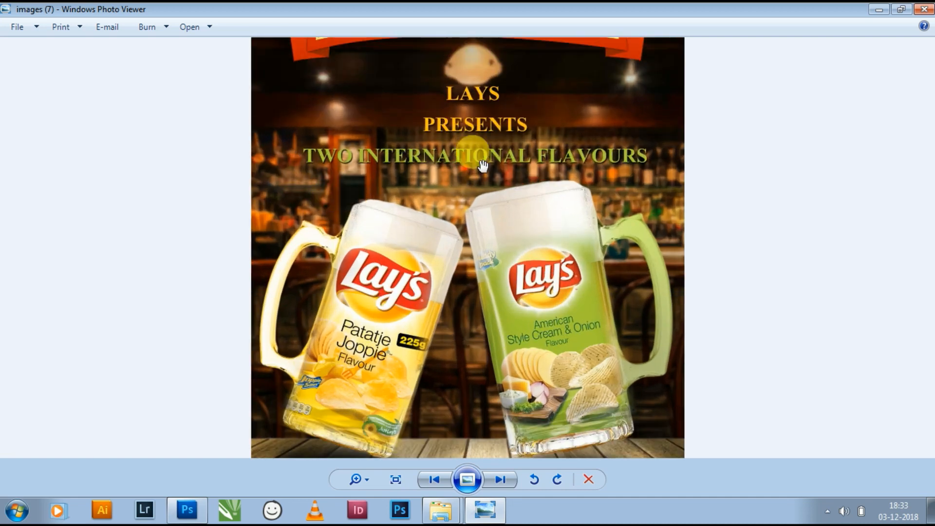
drag(526, 104, 749, 110)
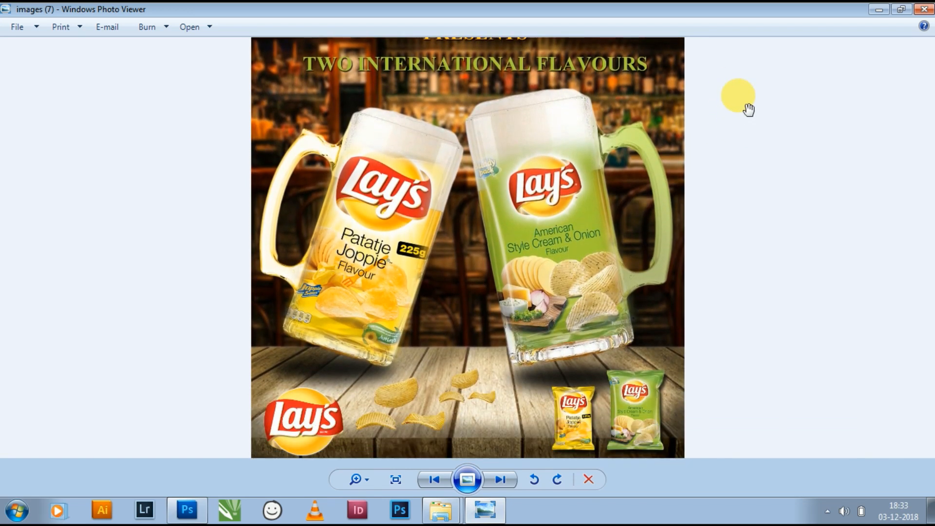
scroll(738, 95, down, 3)
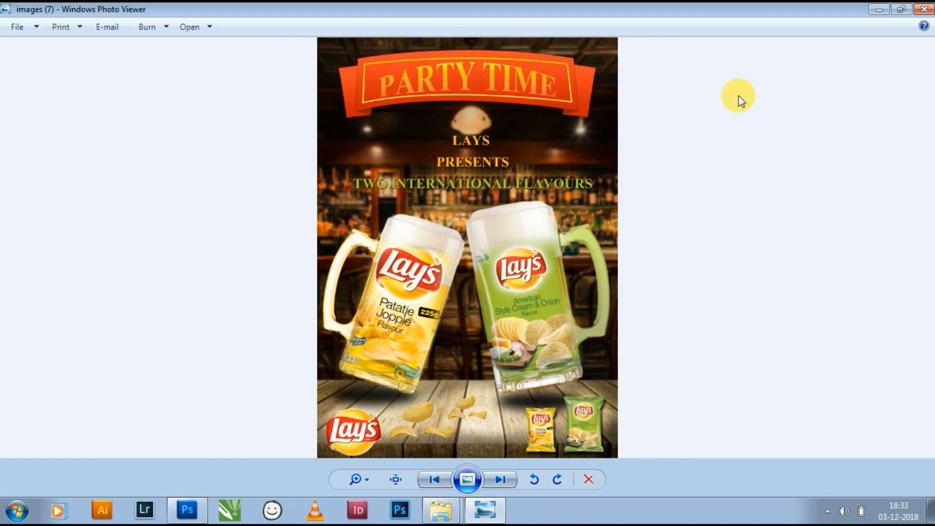